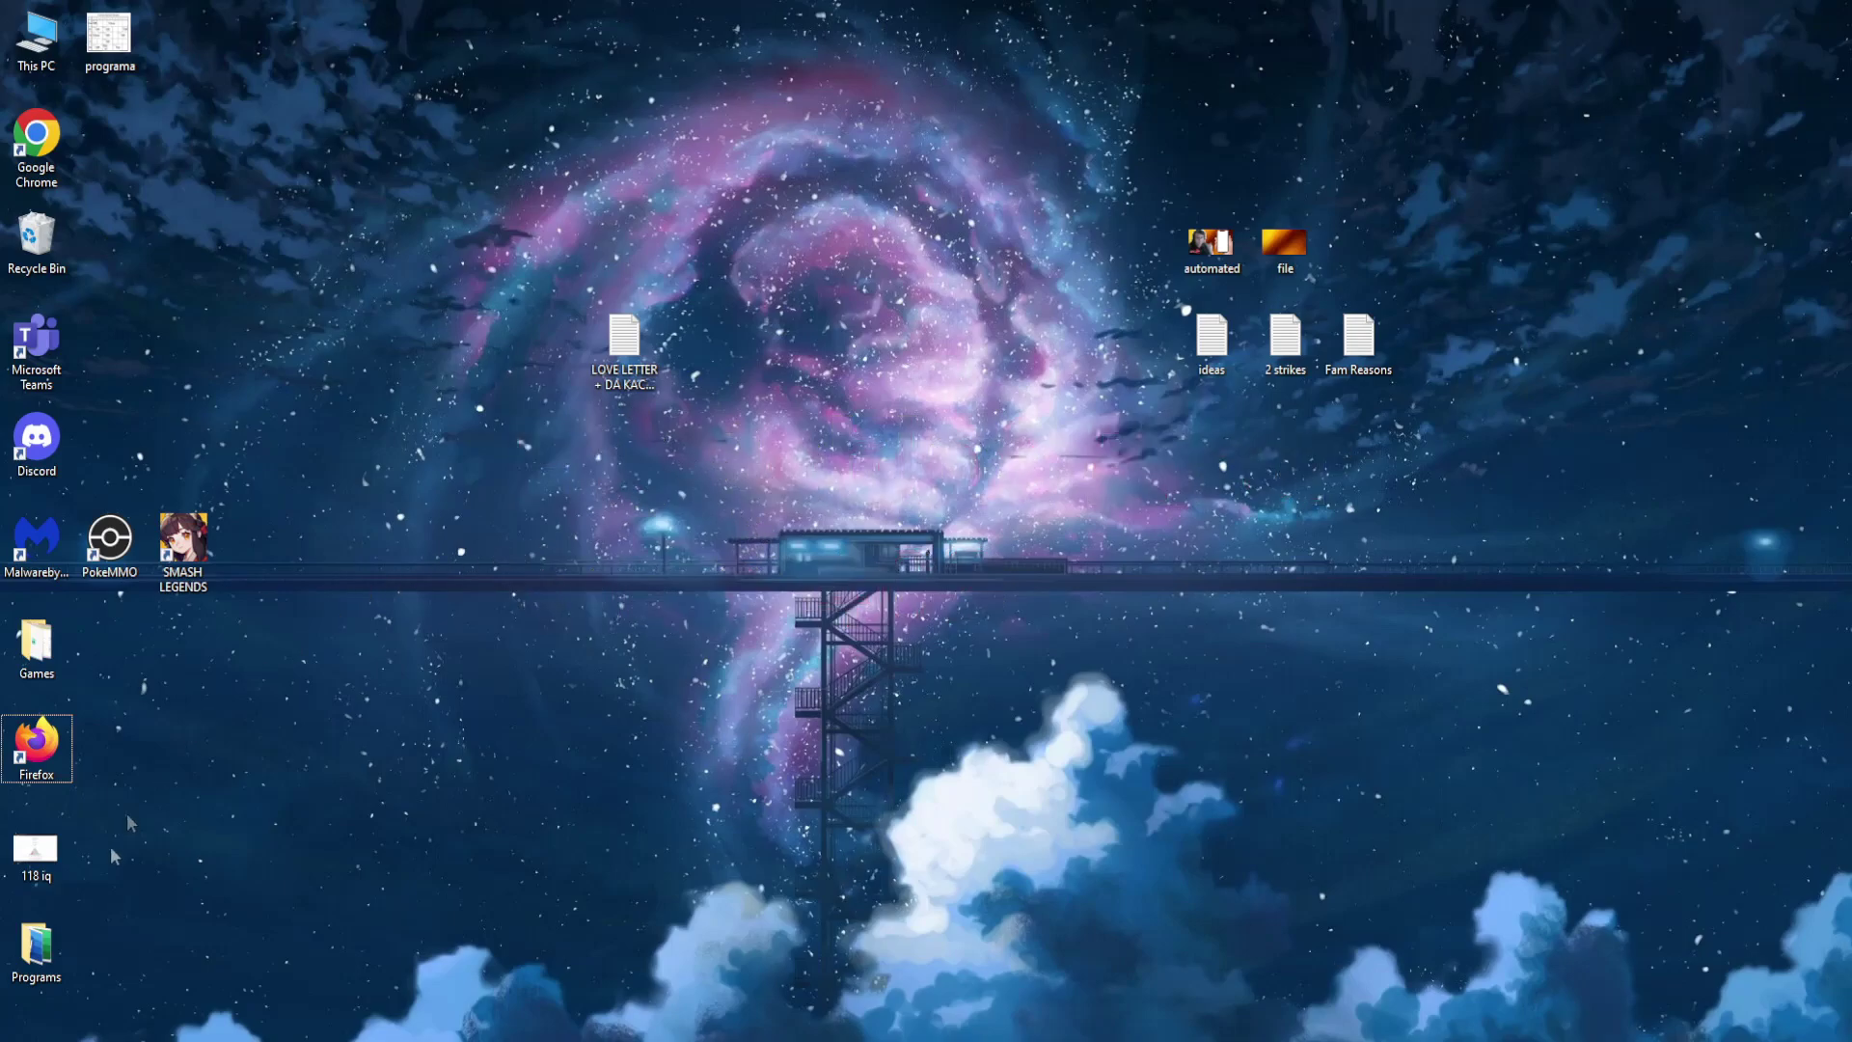
# Search Windows for 'network connections' and open the View network connections item
pyautogui.press('super+s')
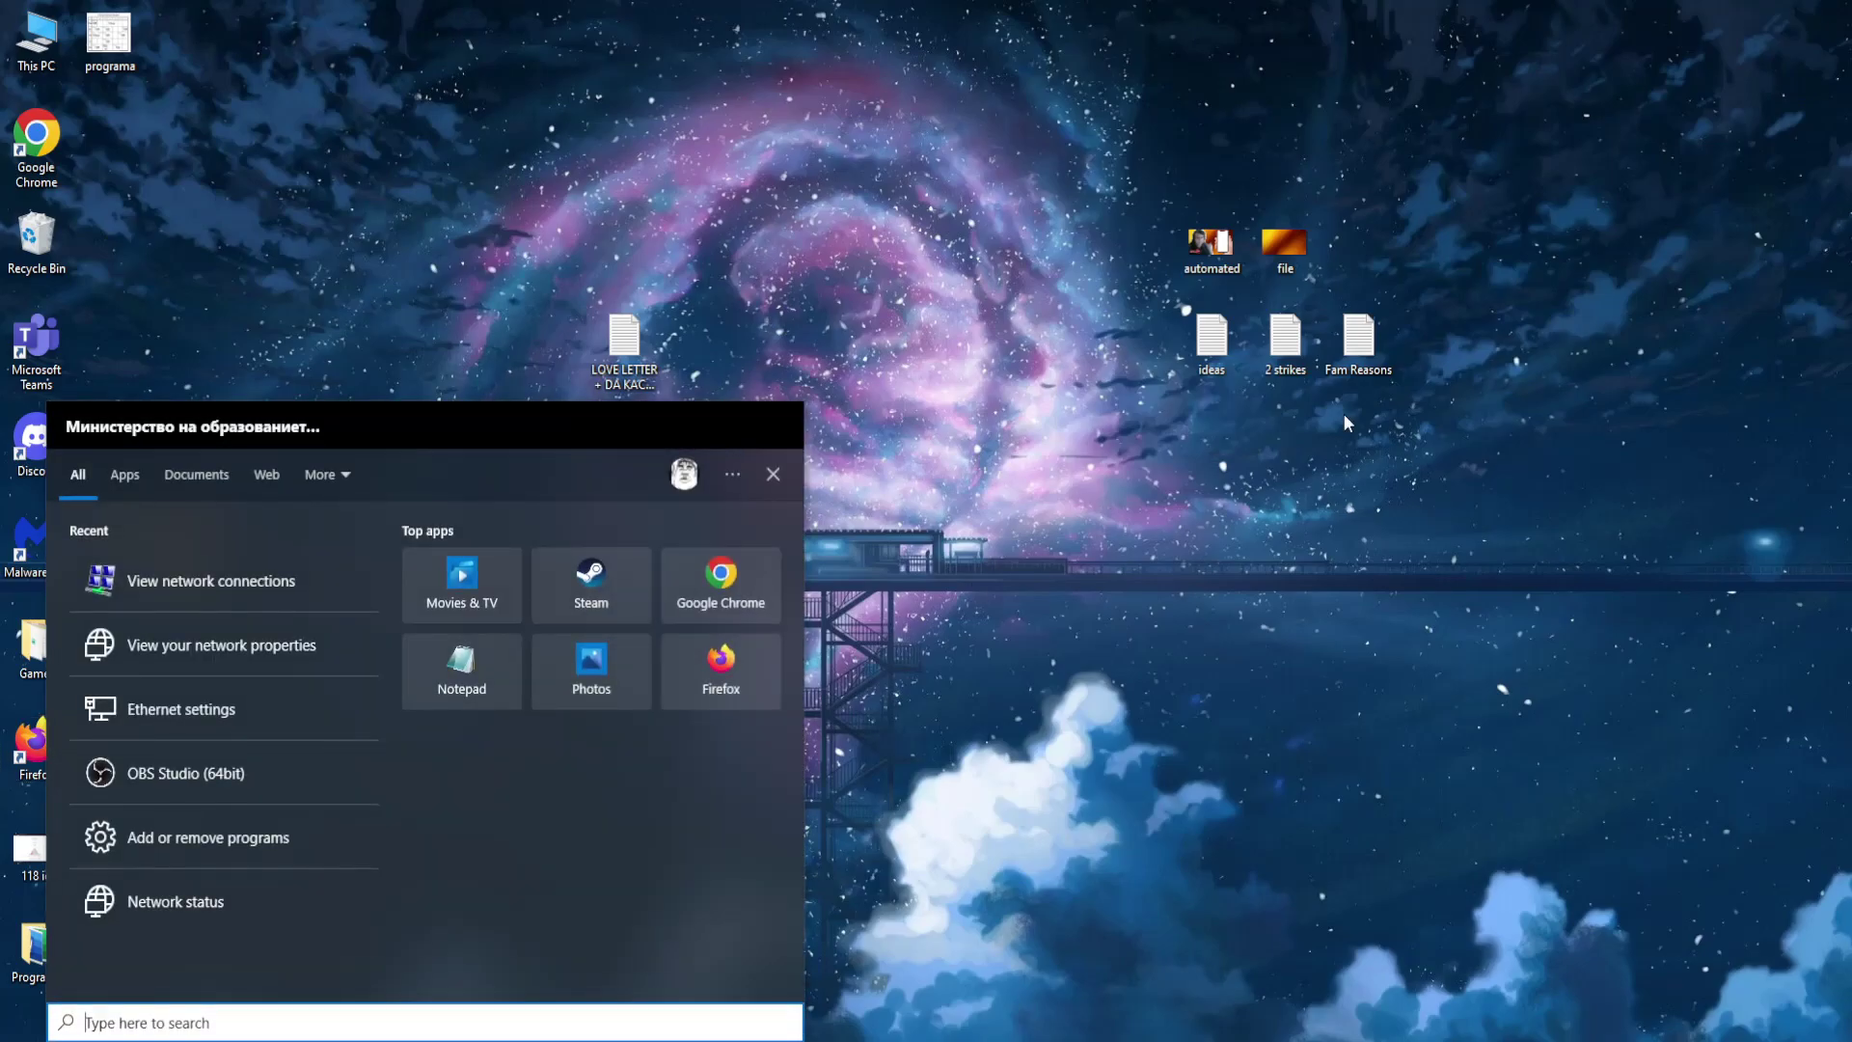
pyautogui.write('networ')
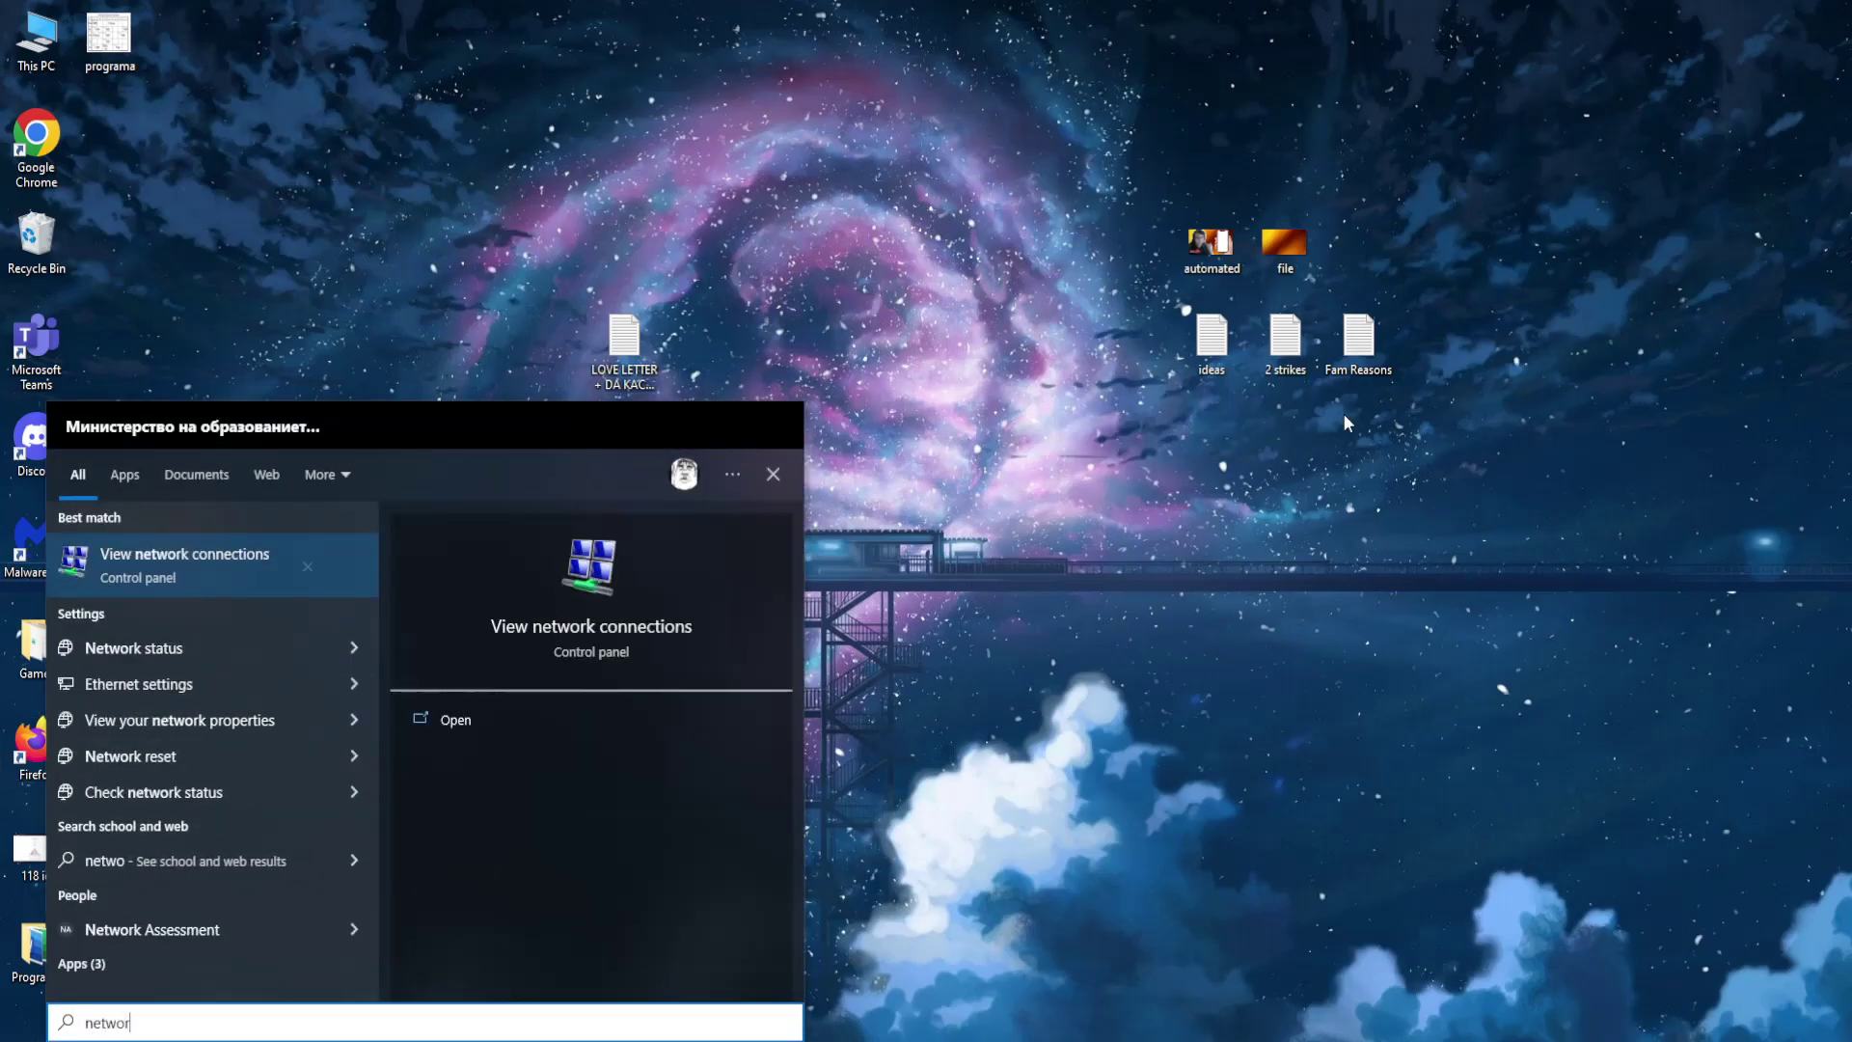
pyautogui.write('k connections')
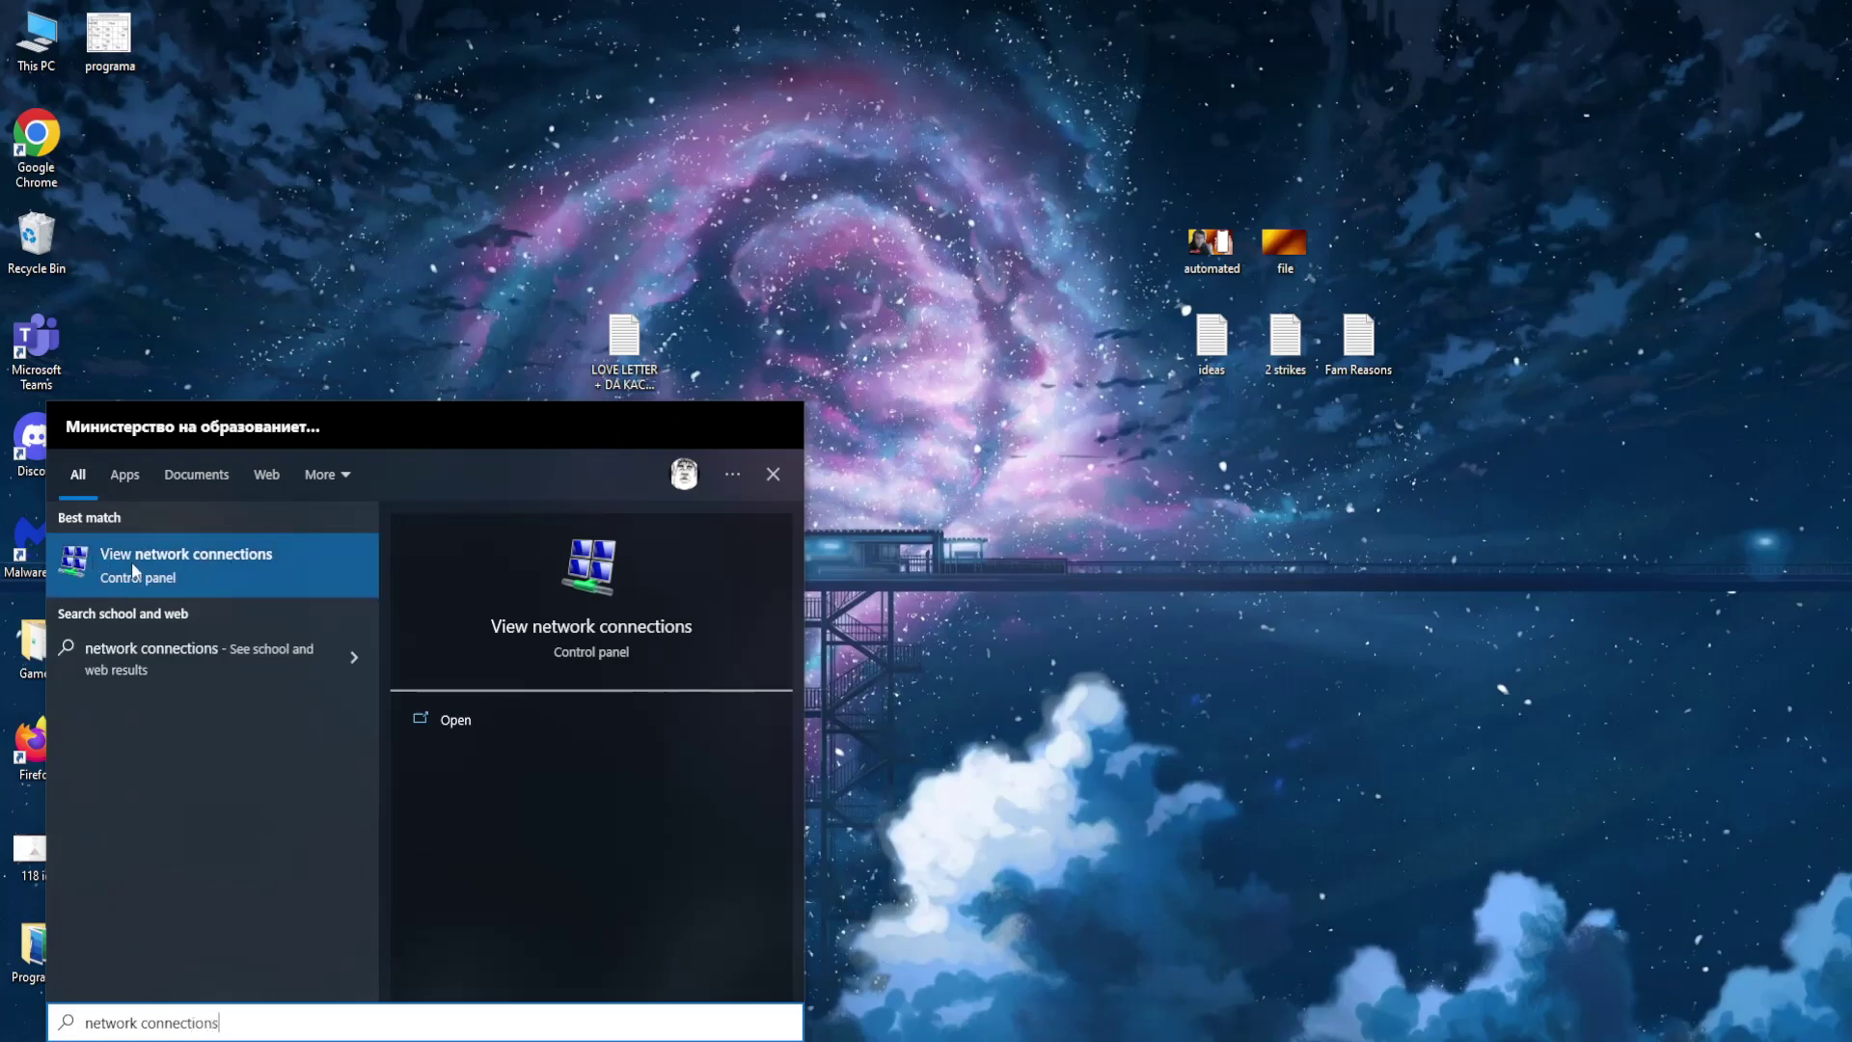
pyautogui.click(187, 563)
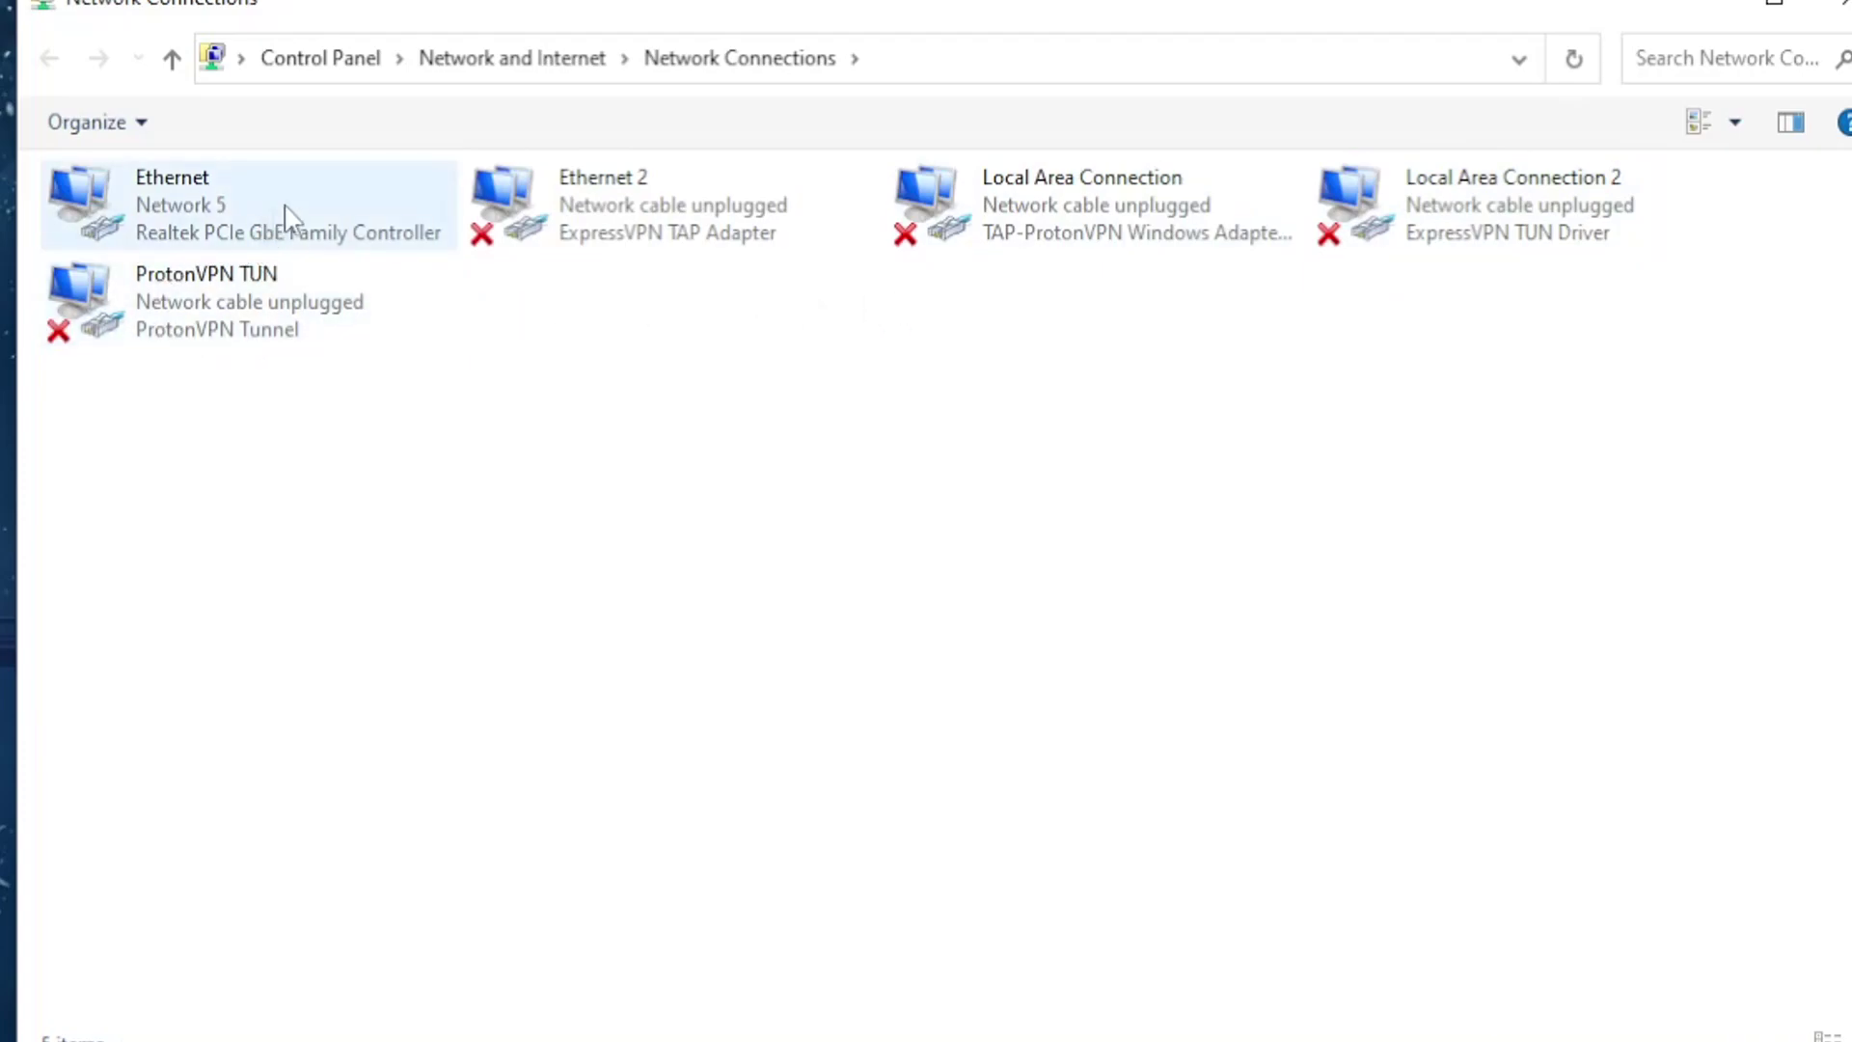
# Open the Ethernet adapter's Properties and its Internet Protocol Version 4 (TCP/IPv4) settings
pyautogui.click(221, 220)
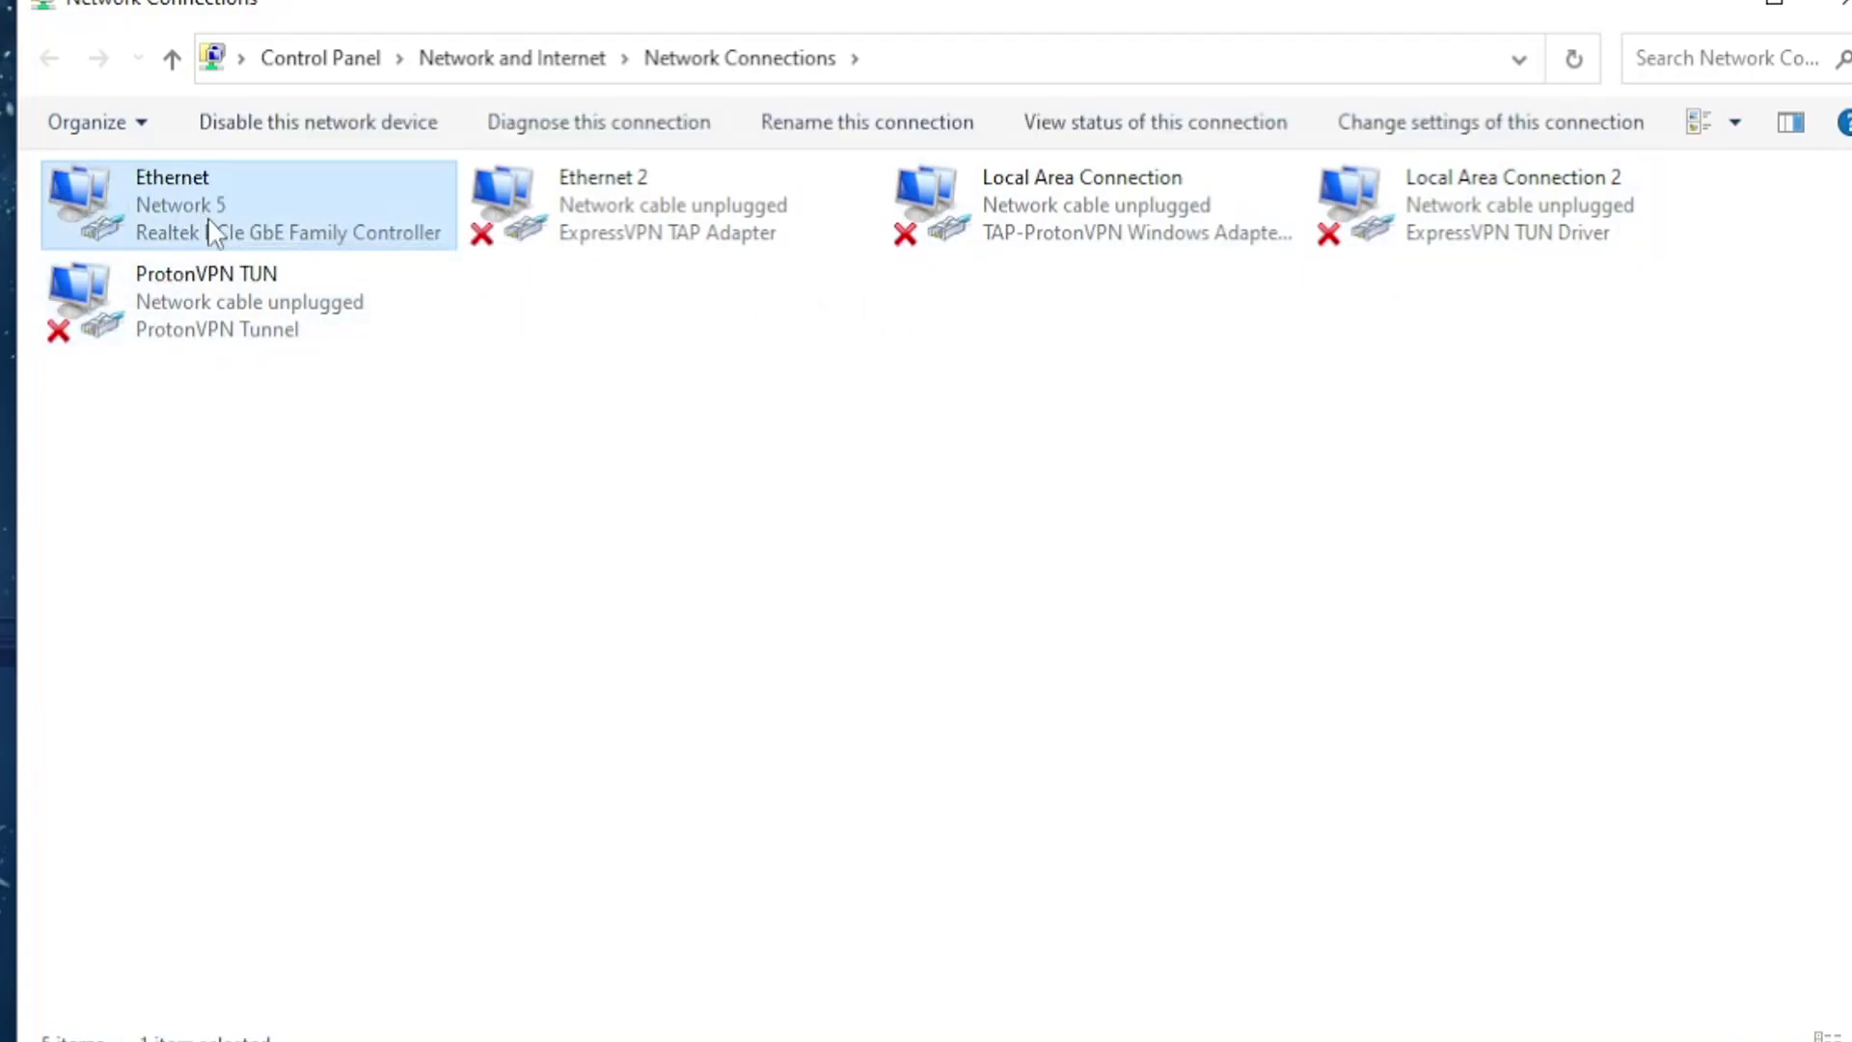
pyautogui.rightClick(263, 208)
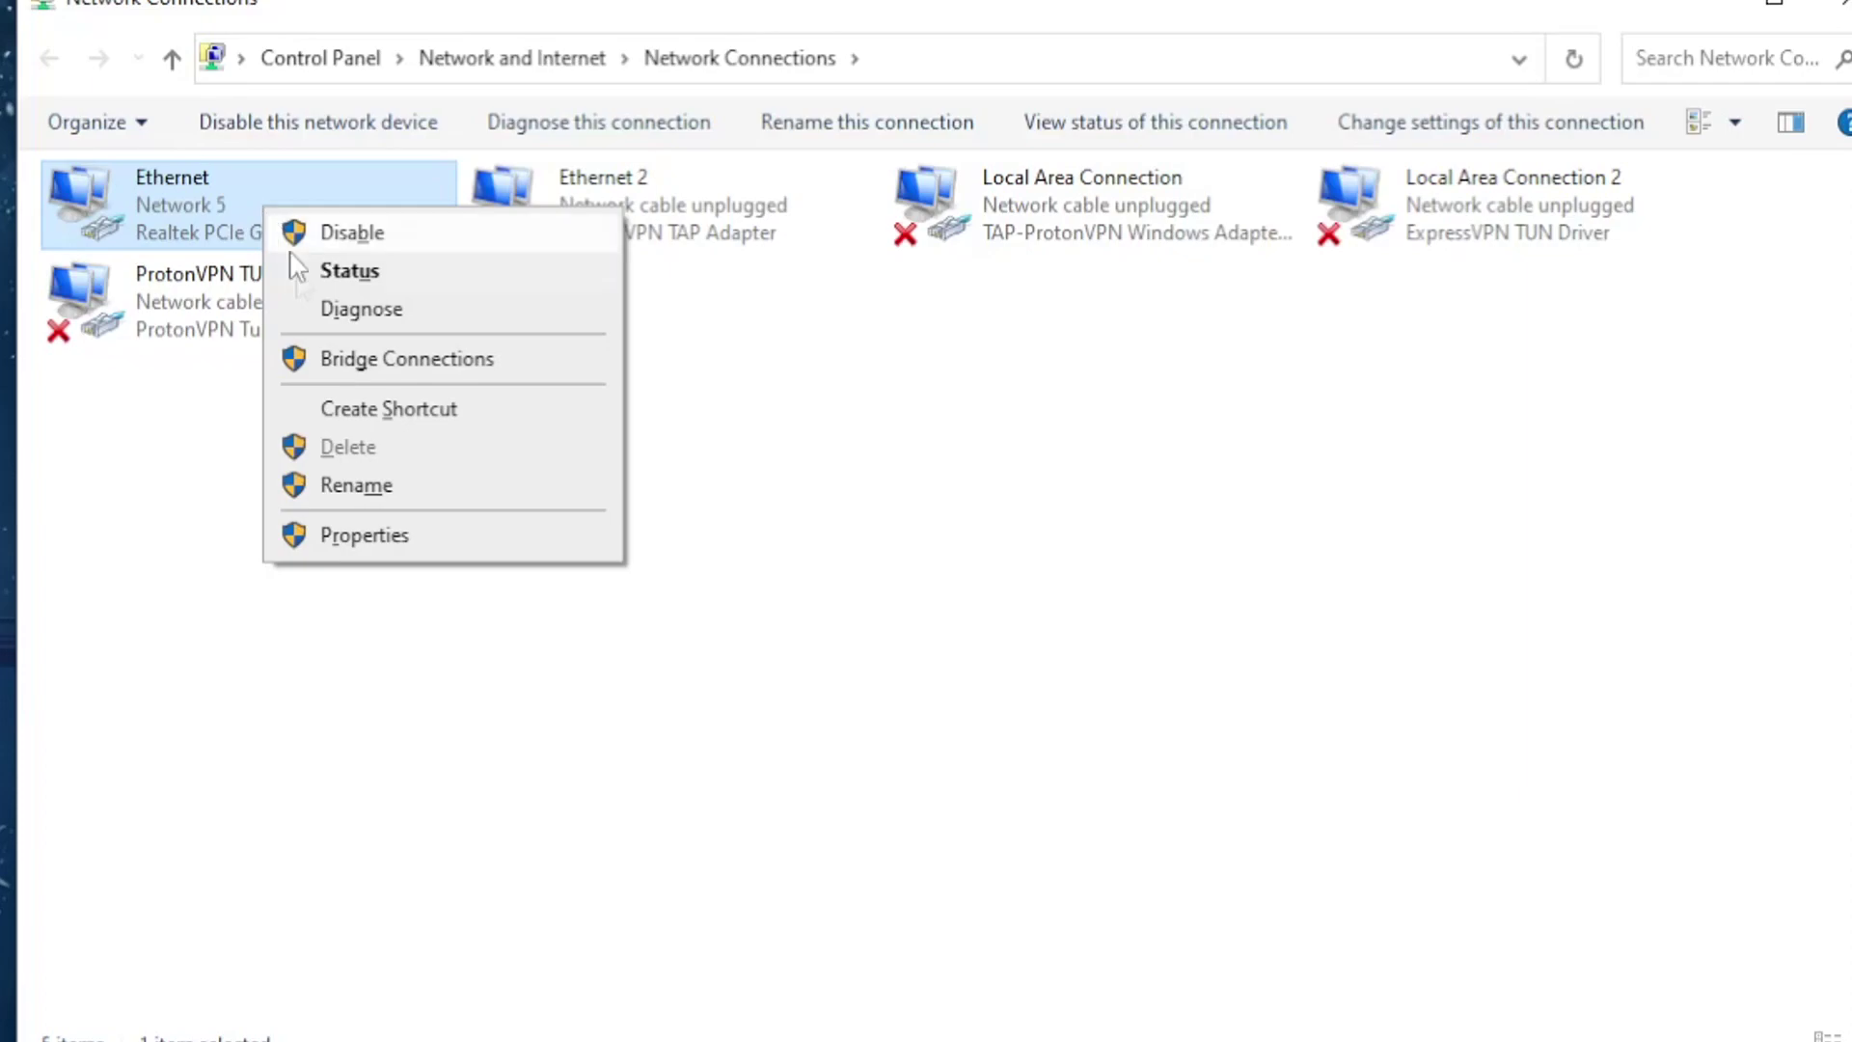
pyautogui.click(381, 540)
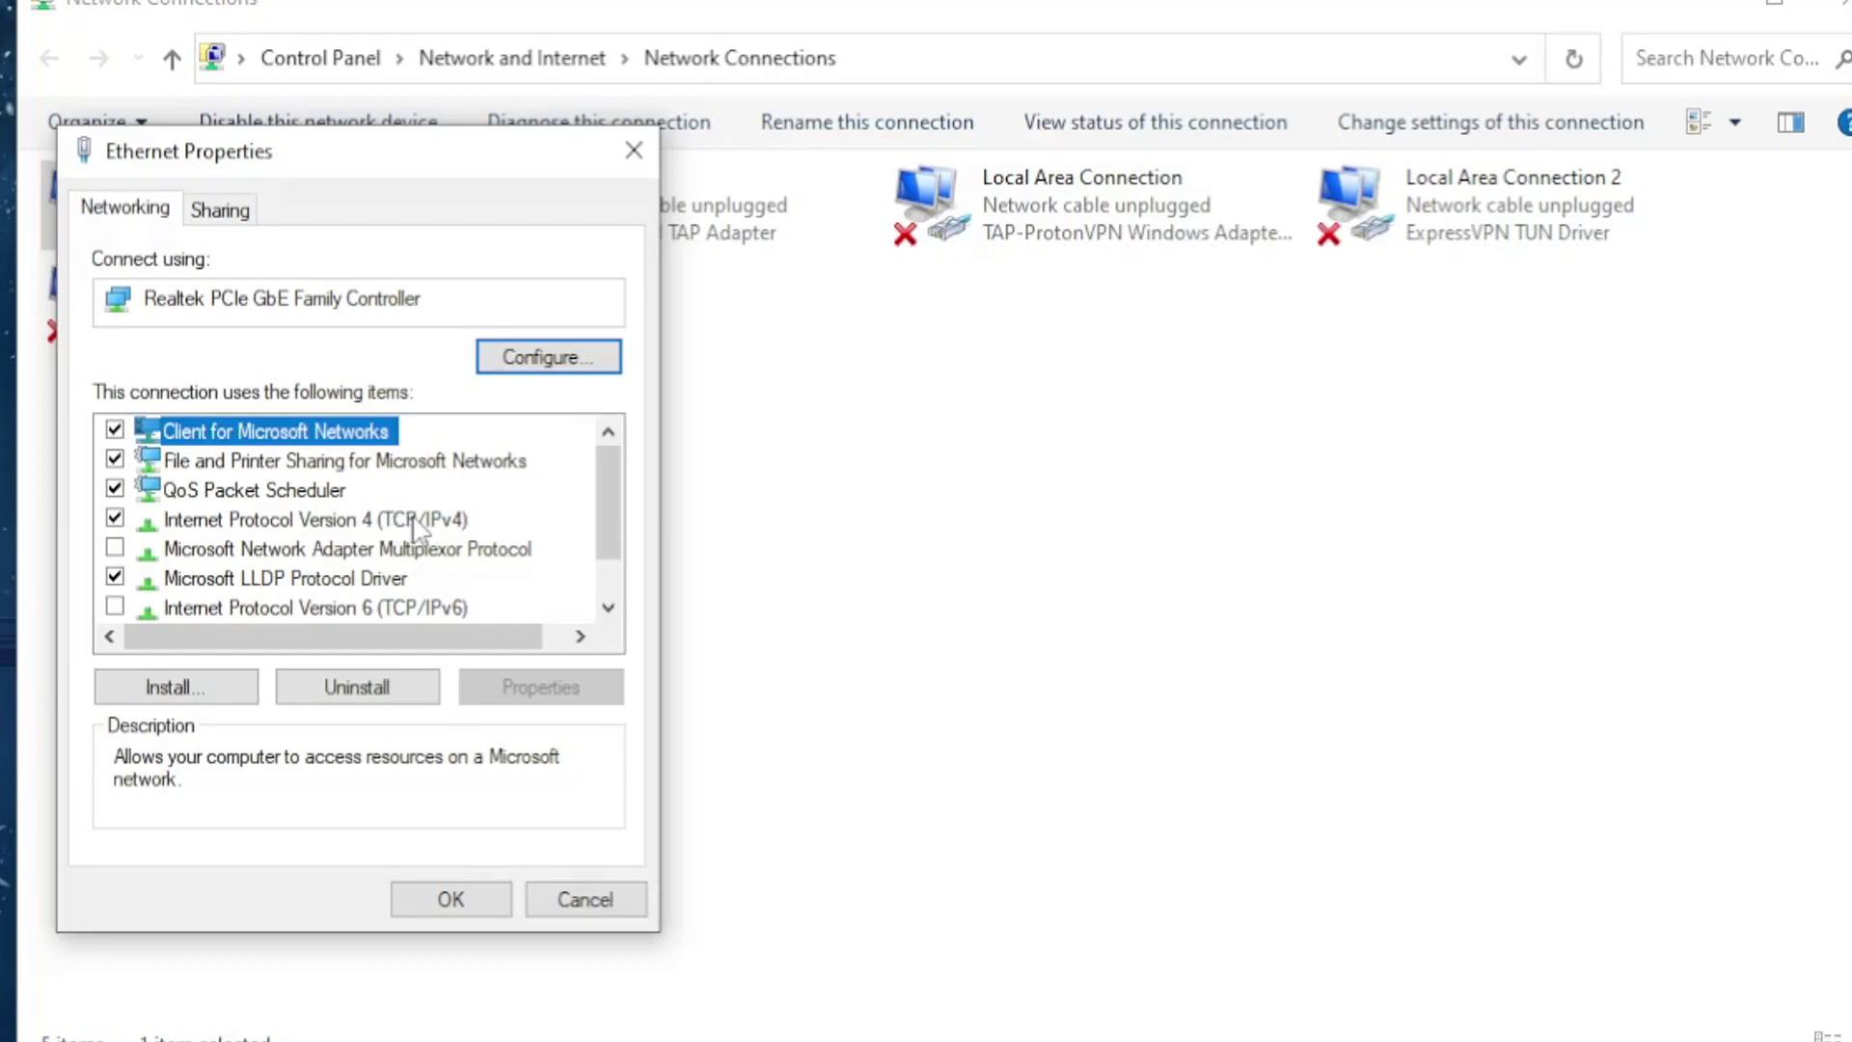
pyautogui.click(462, 521)
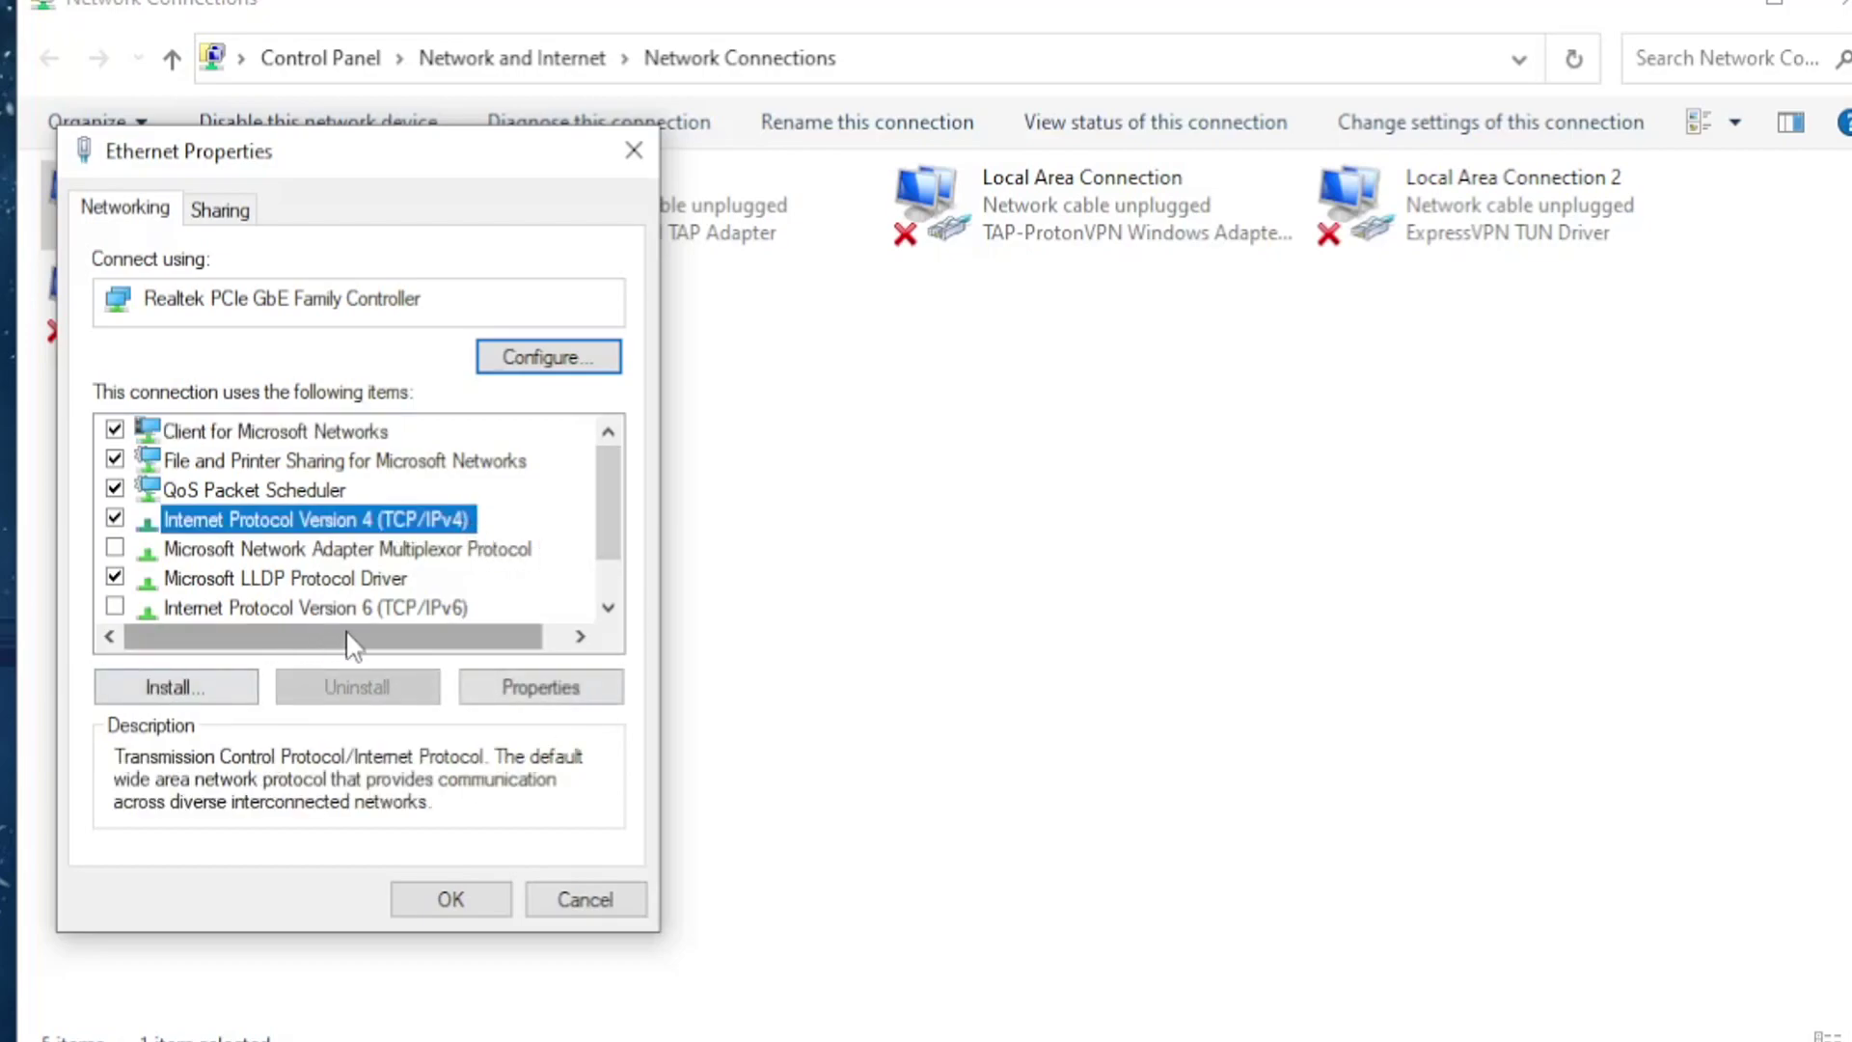
pyautogui.click(525, 696)
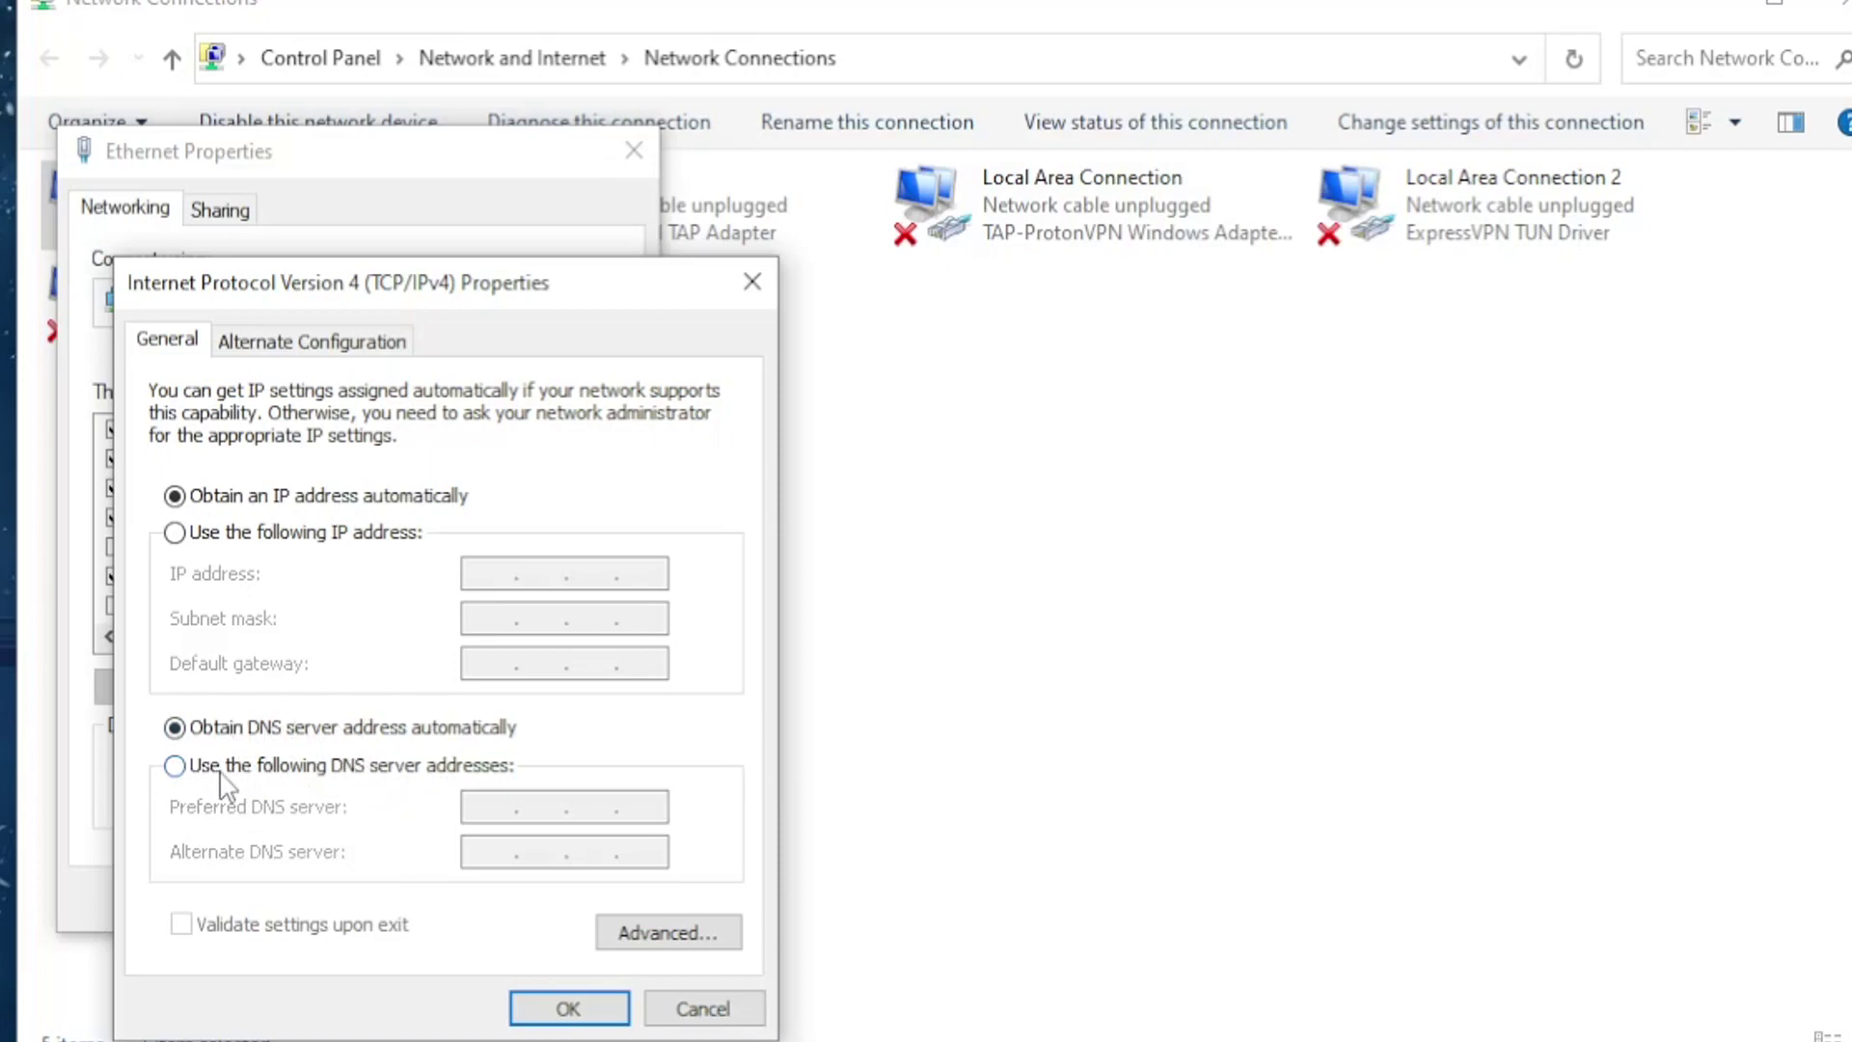
# Use DNS servers 8.8.8.8 and 8.8.4.4, enable validation upon exit, and confirm
pyautogui.click(468, 768)
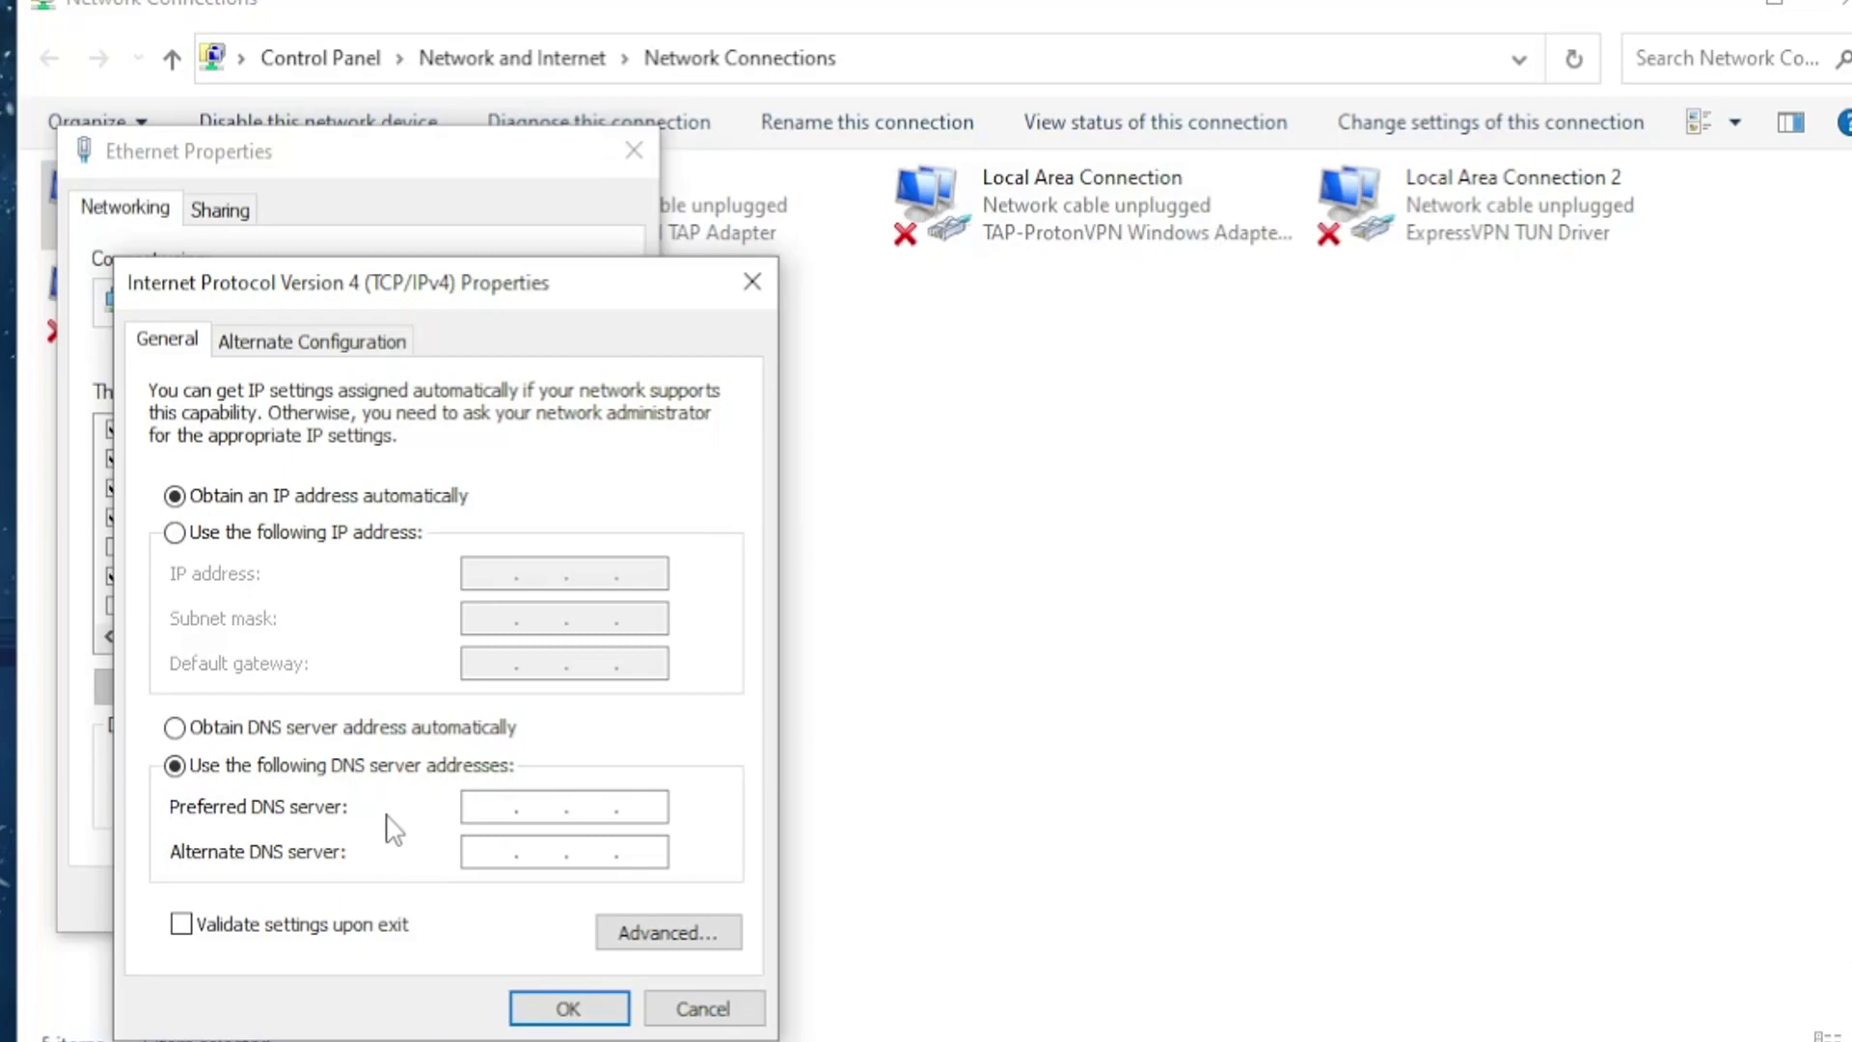
pyautogui.write('8.8.8.8')
pyautogui.click(568, 854)
pyautogui.write('8.')
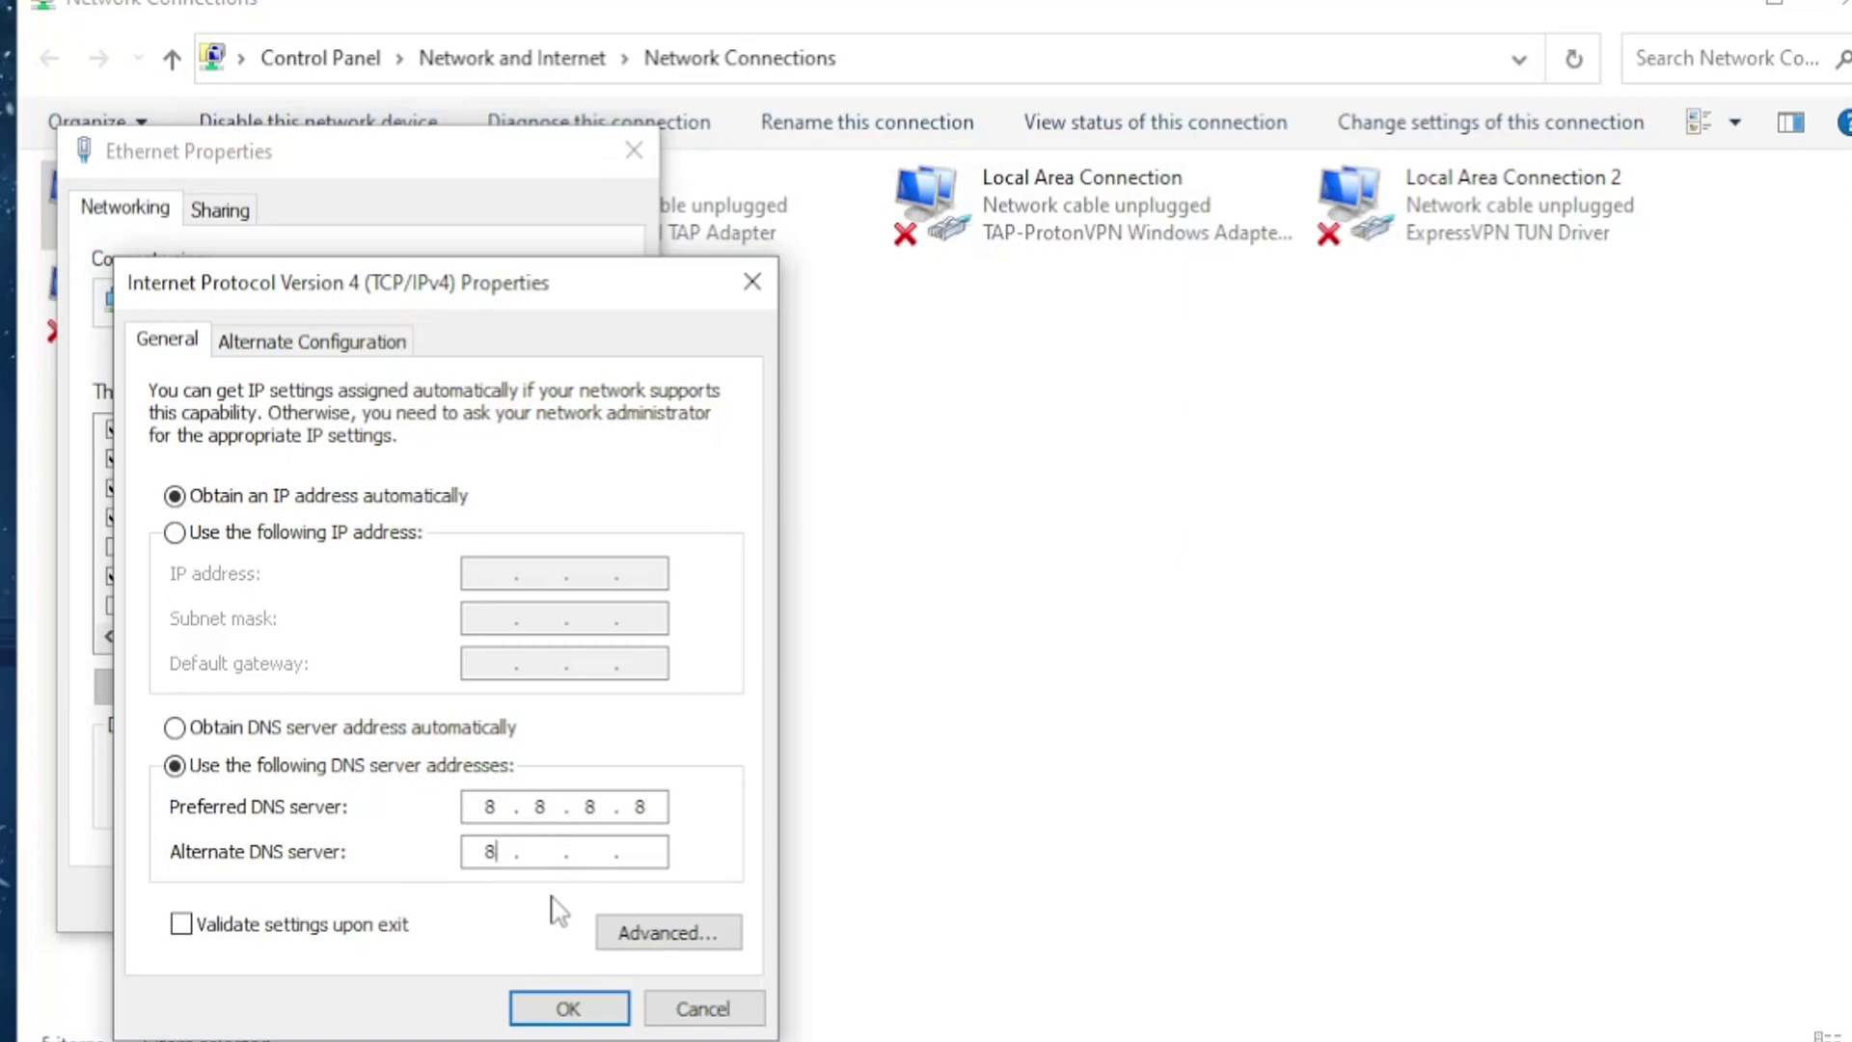
pyautogui.write('8.4')
pyautogui.click(230, 938)
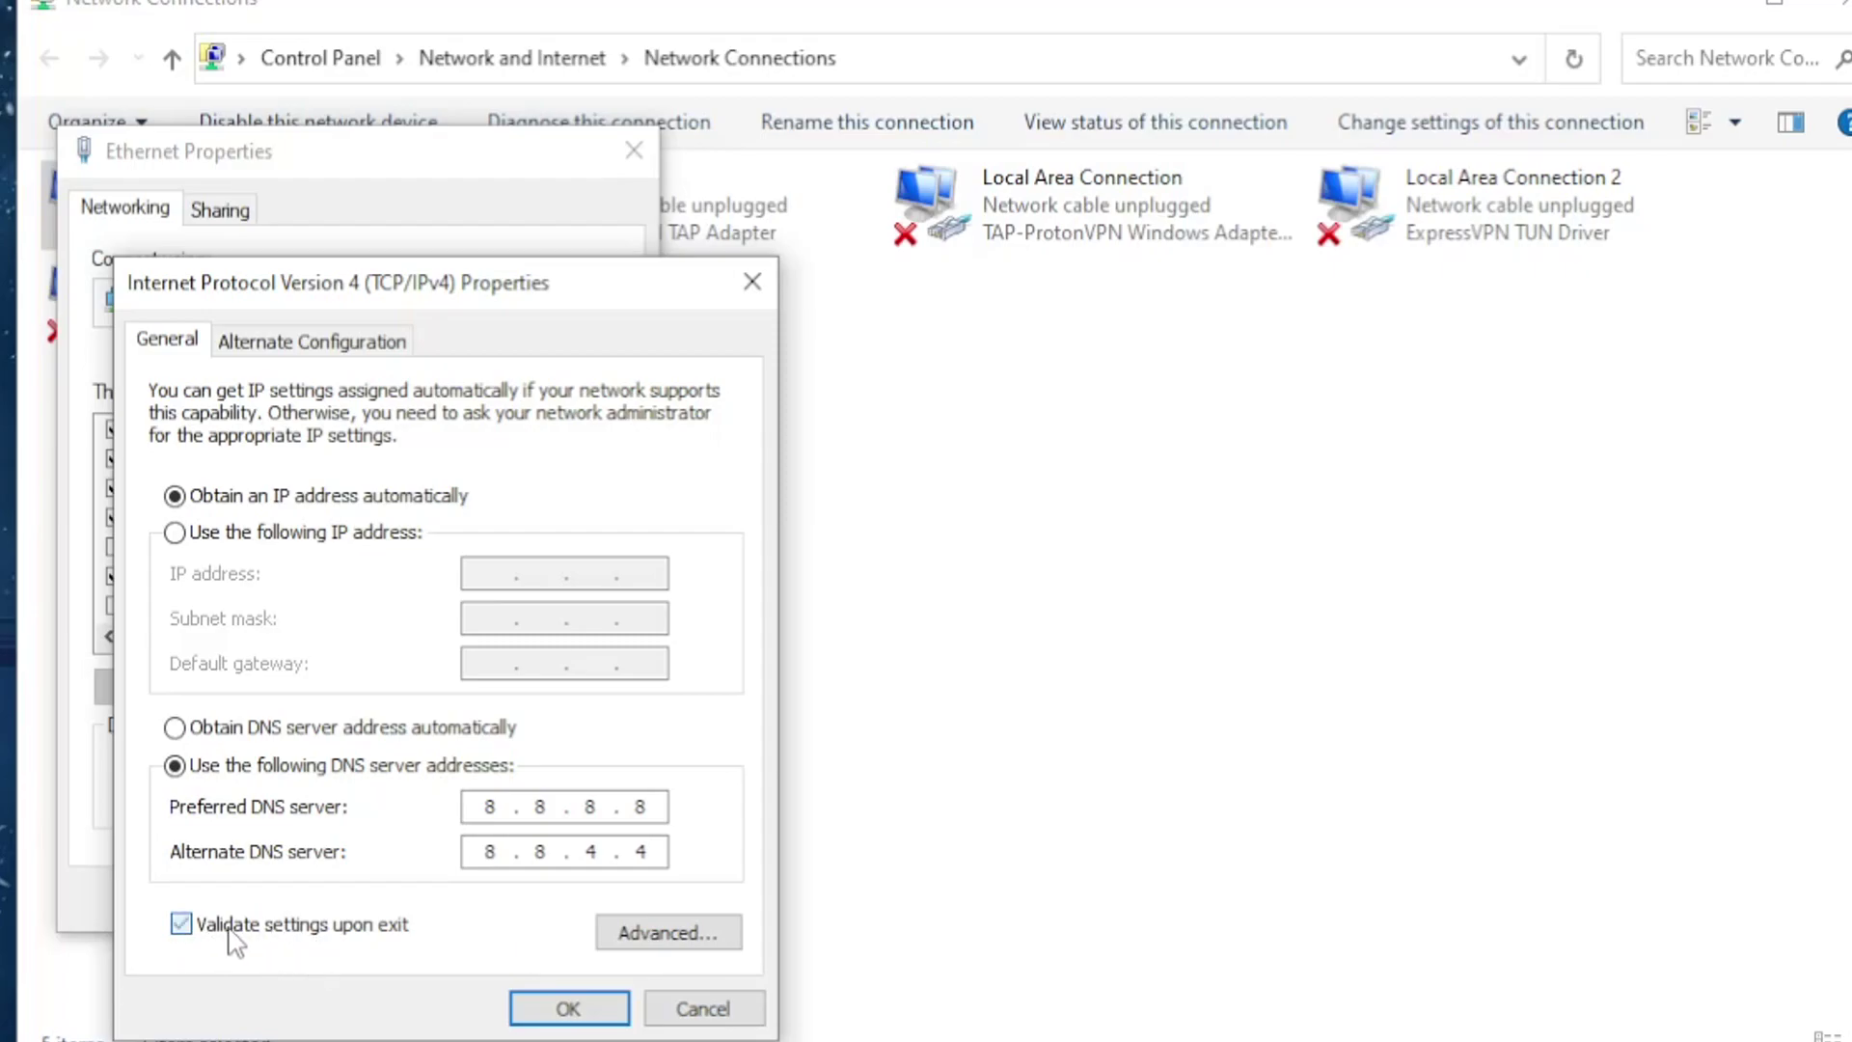
pyautogui.click(568, 1009)
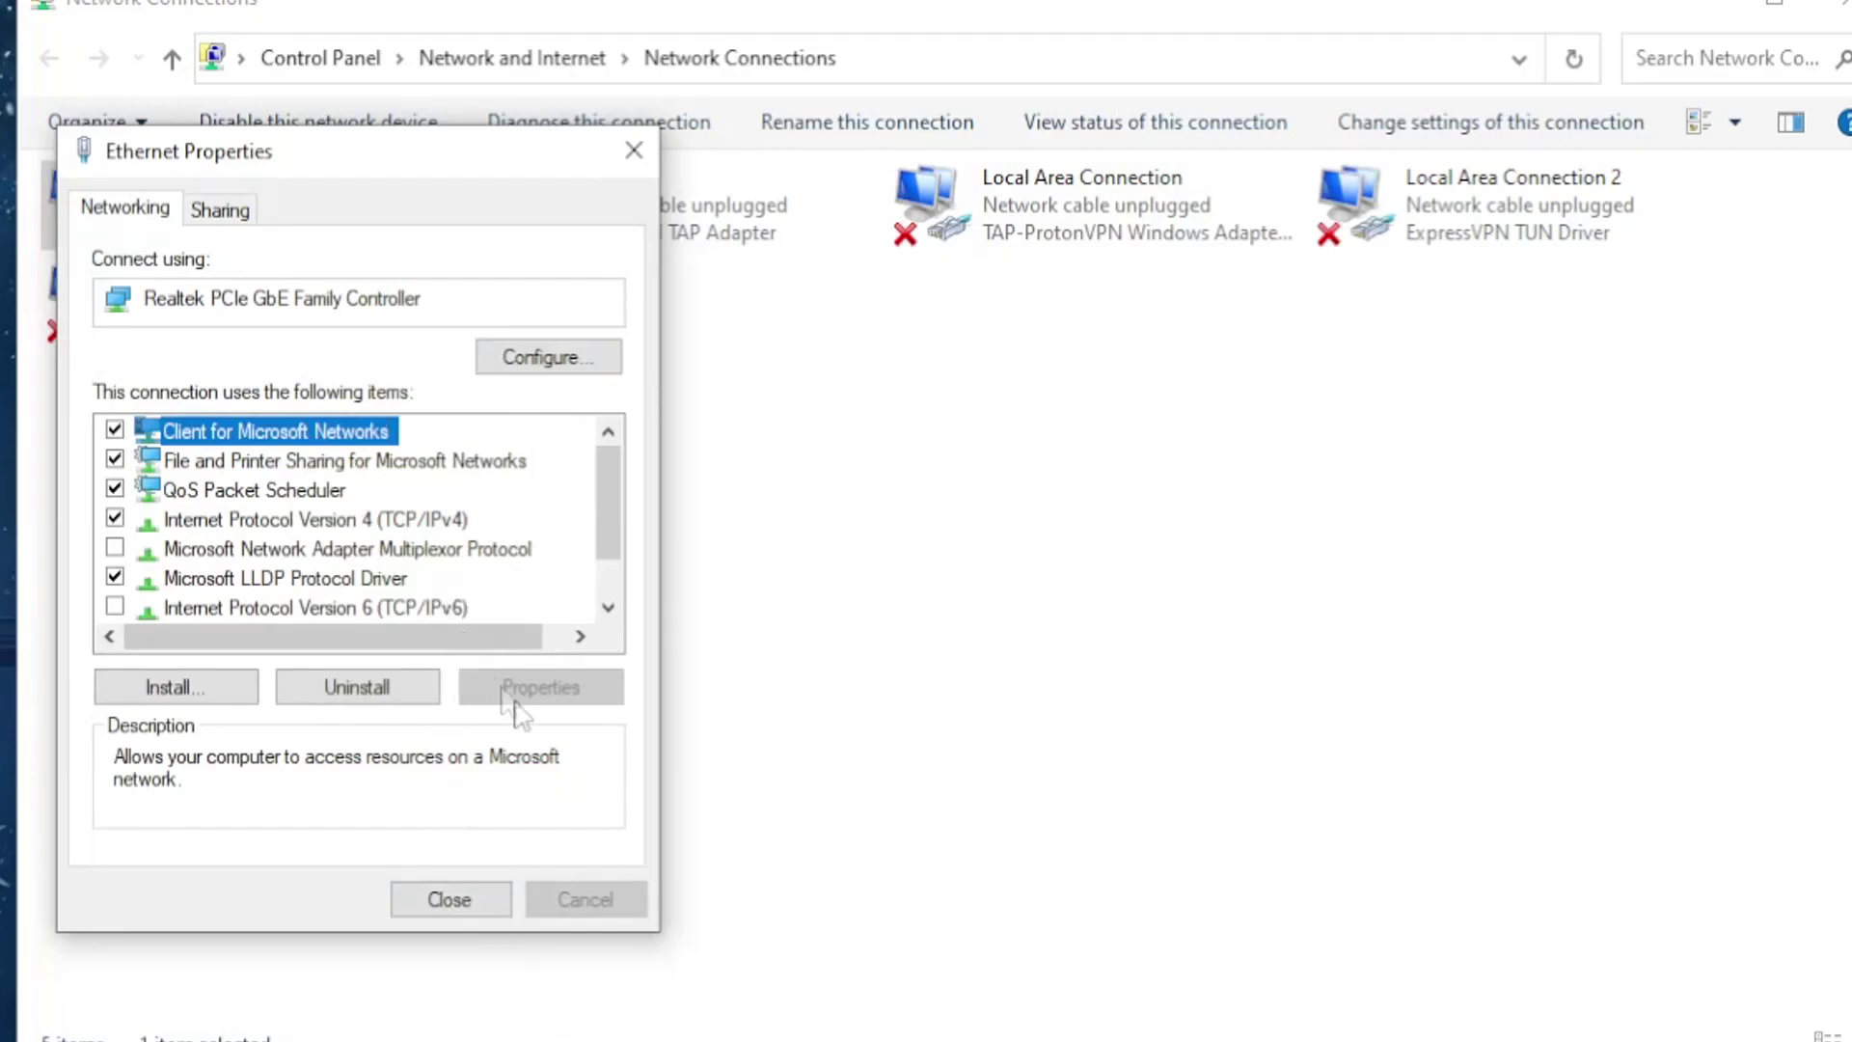
# Close the Ethernet properties and dismiss the network troubleshooter, which found no problem
pyautogui.click(455, 899)
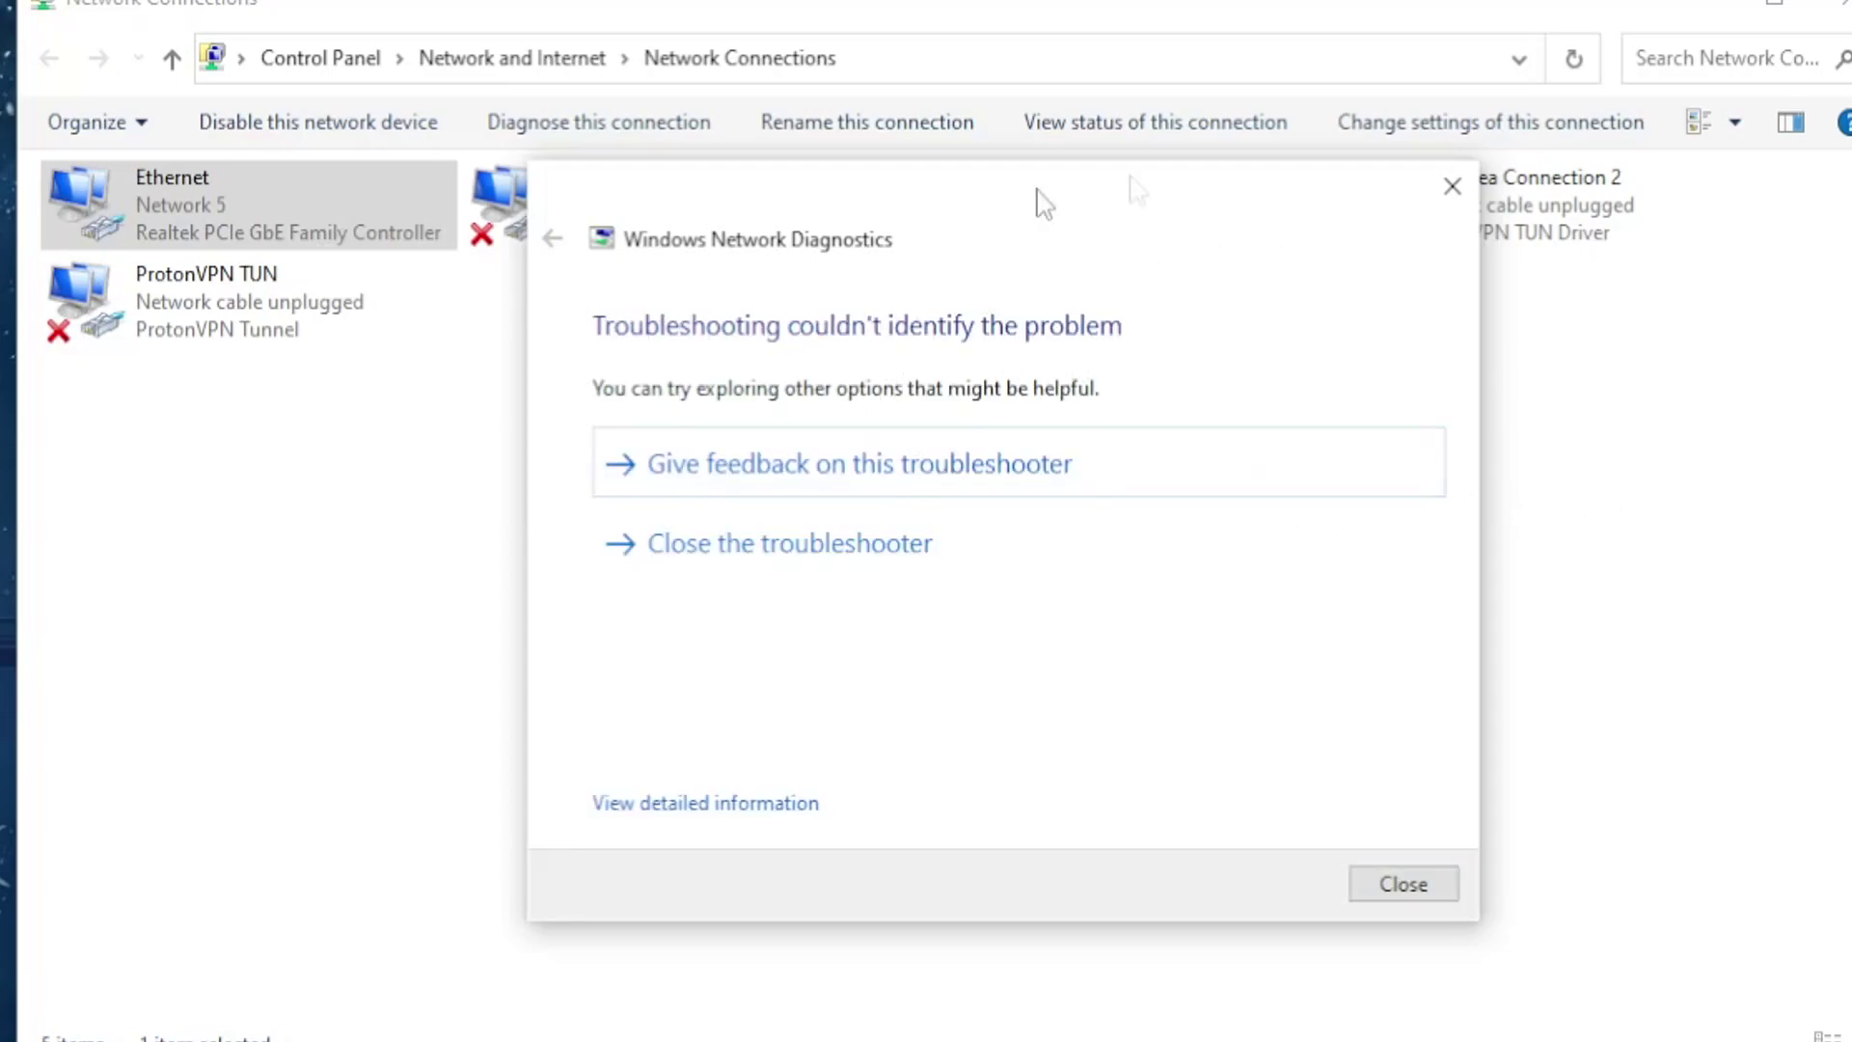
pyautogui.click(1465, 194)
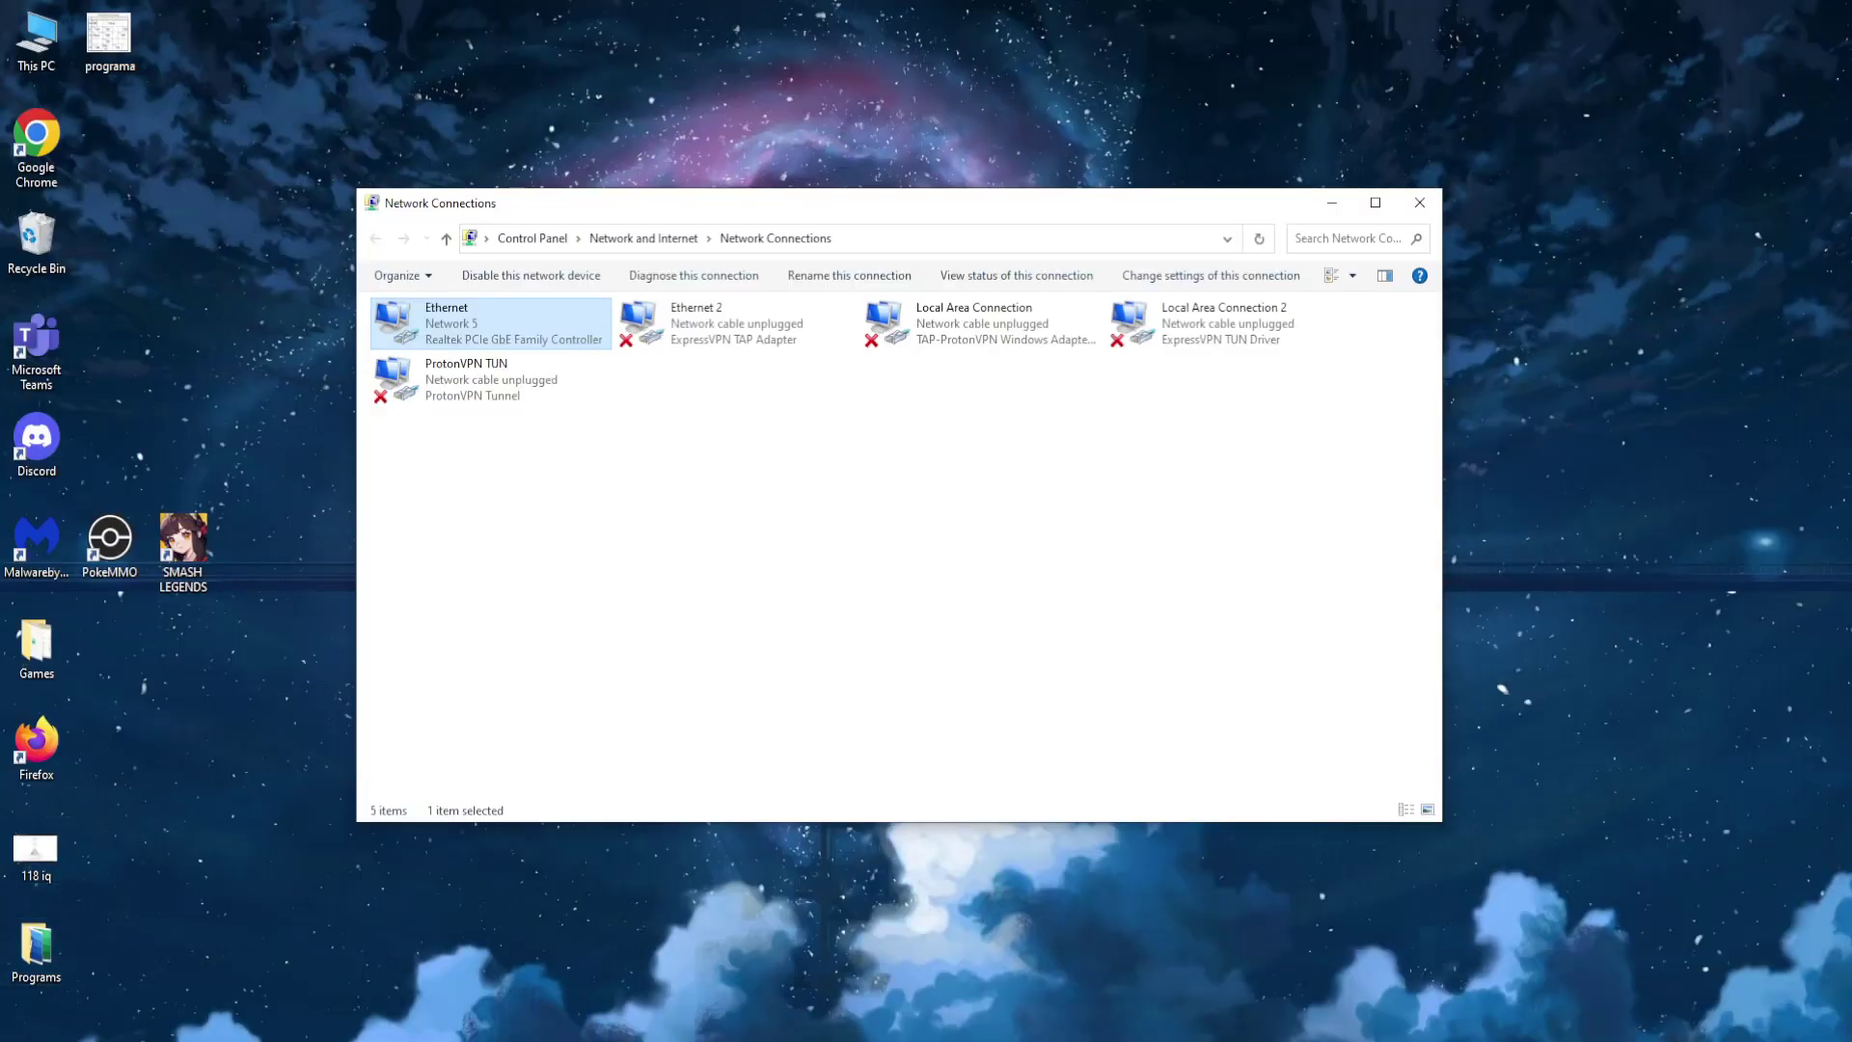
pyautogui.press('super+s')
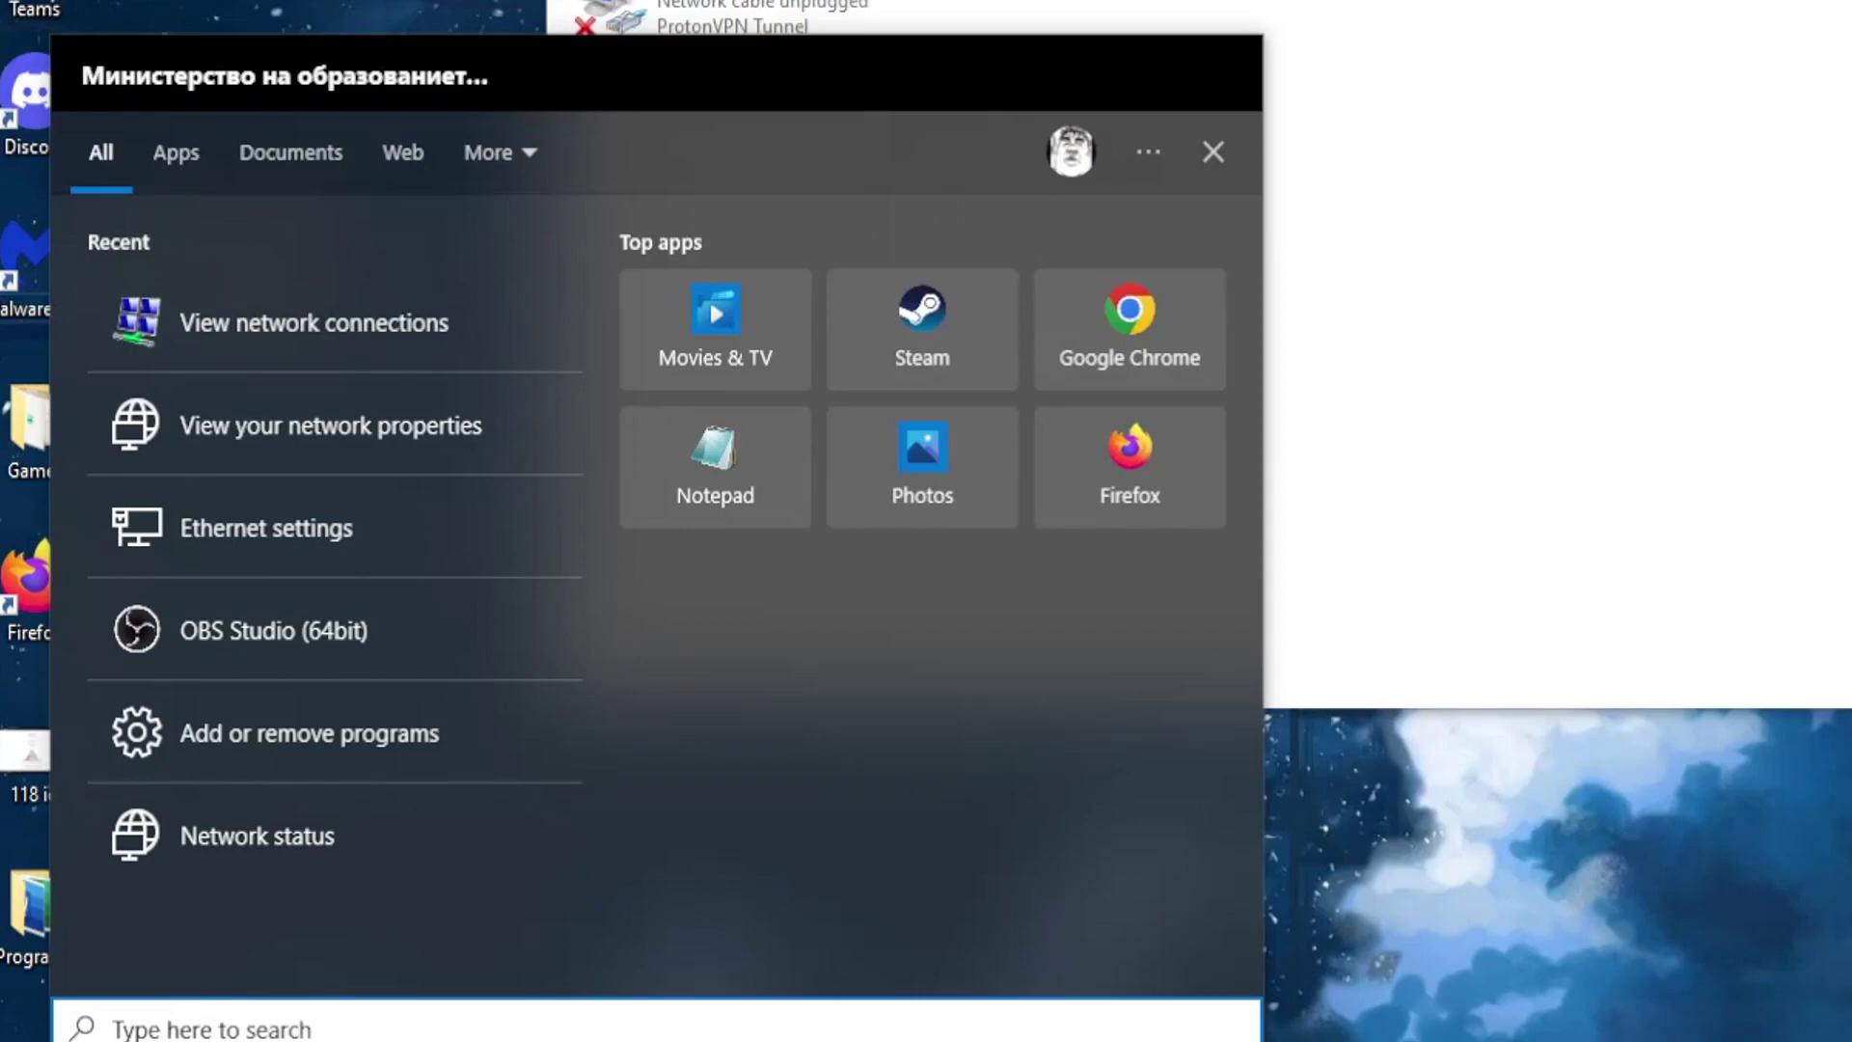
# Open the %localappdata% folder in File Explorer via Windows Search
pyautogui.write('%localappdata%')
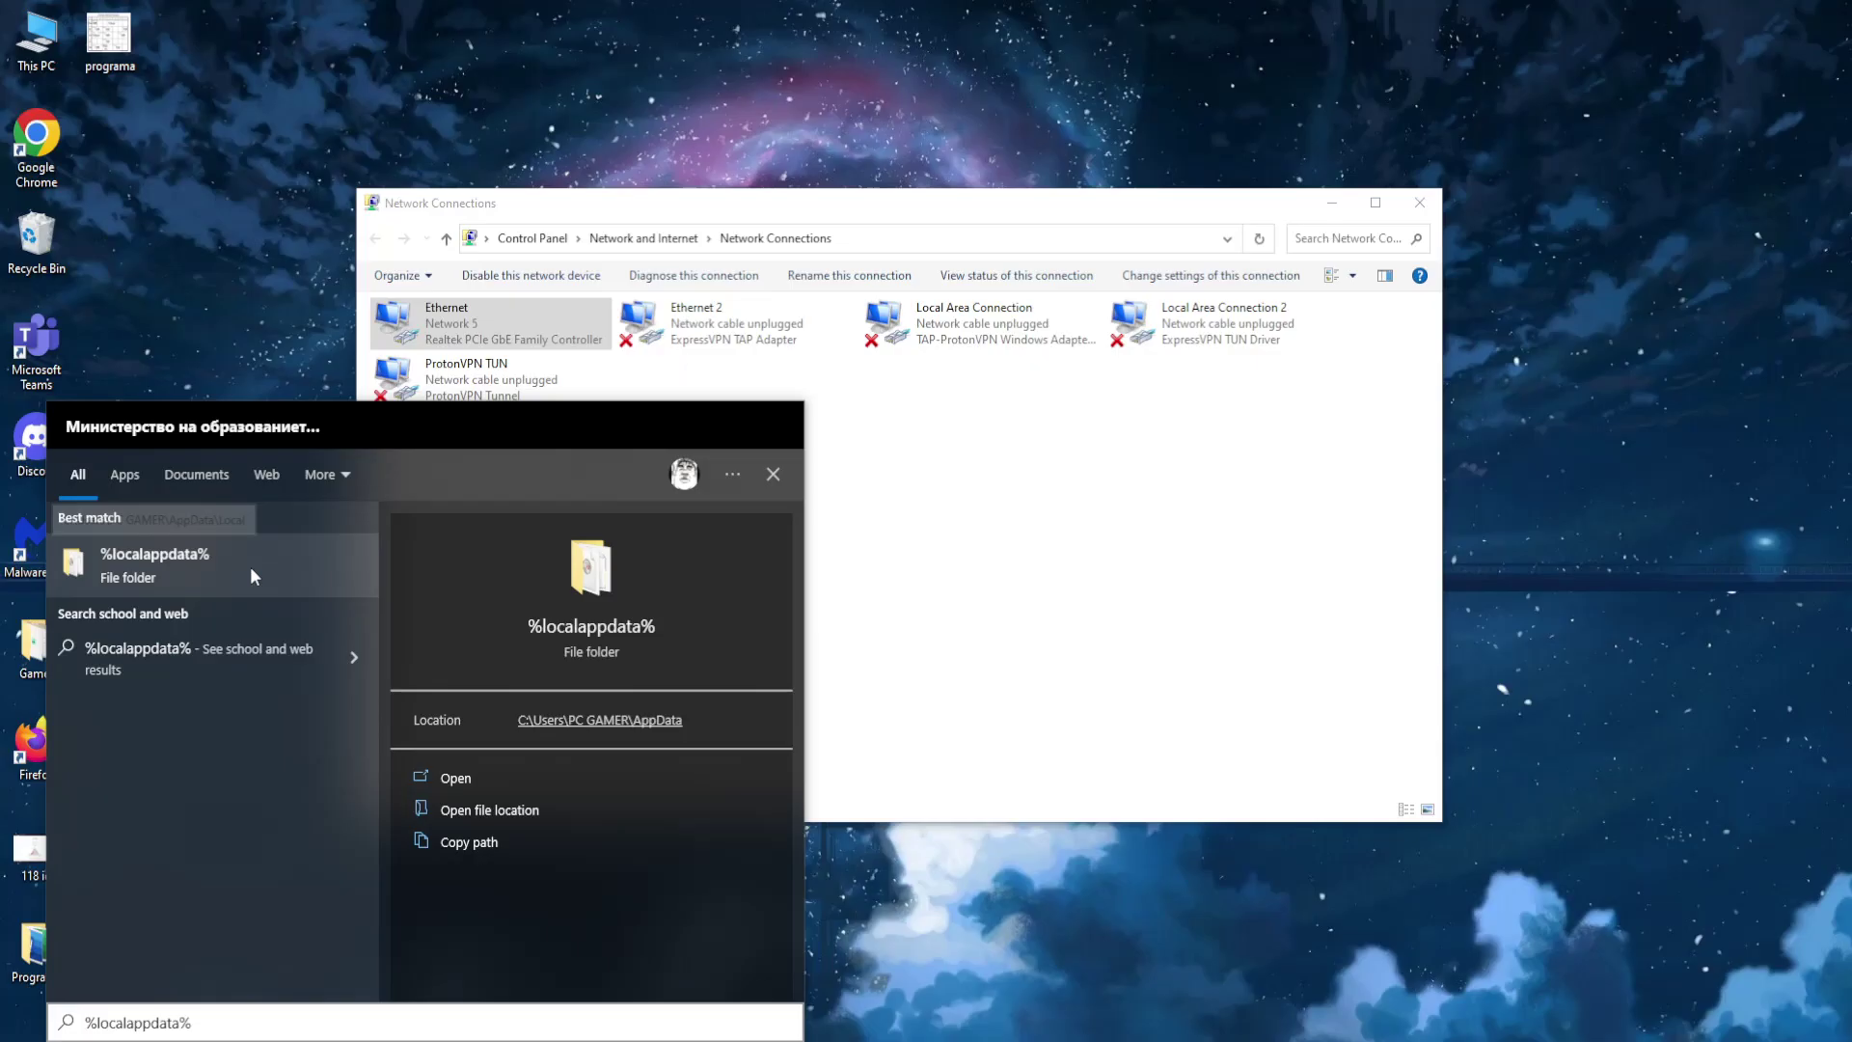
pyautogui.click(383, 308)
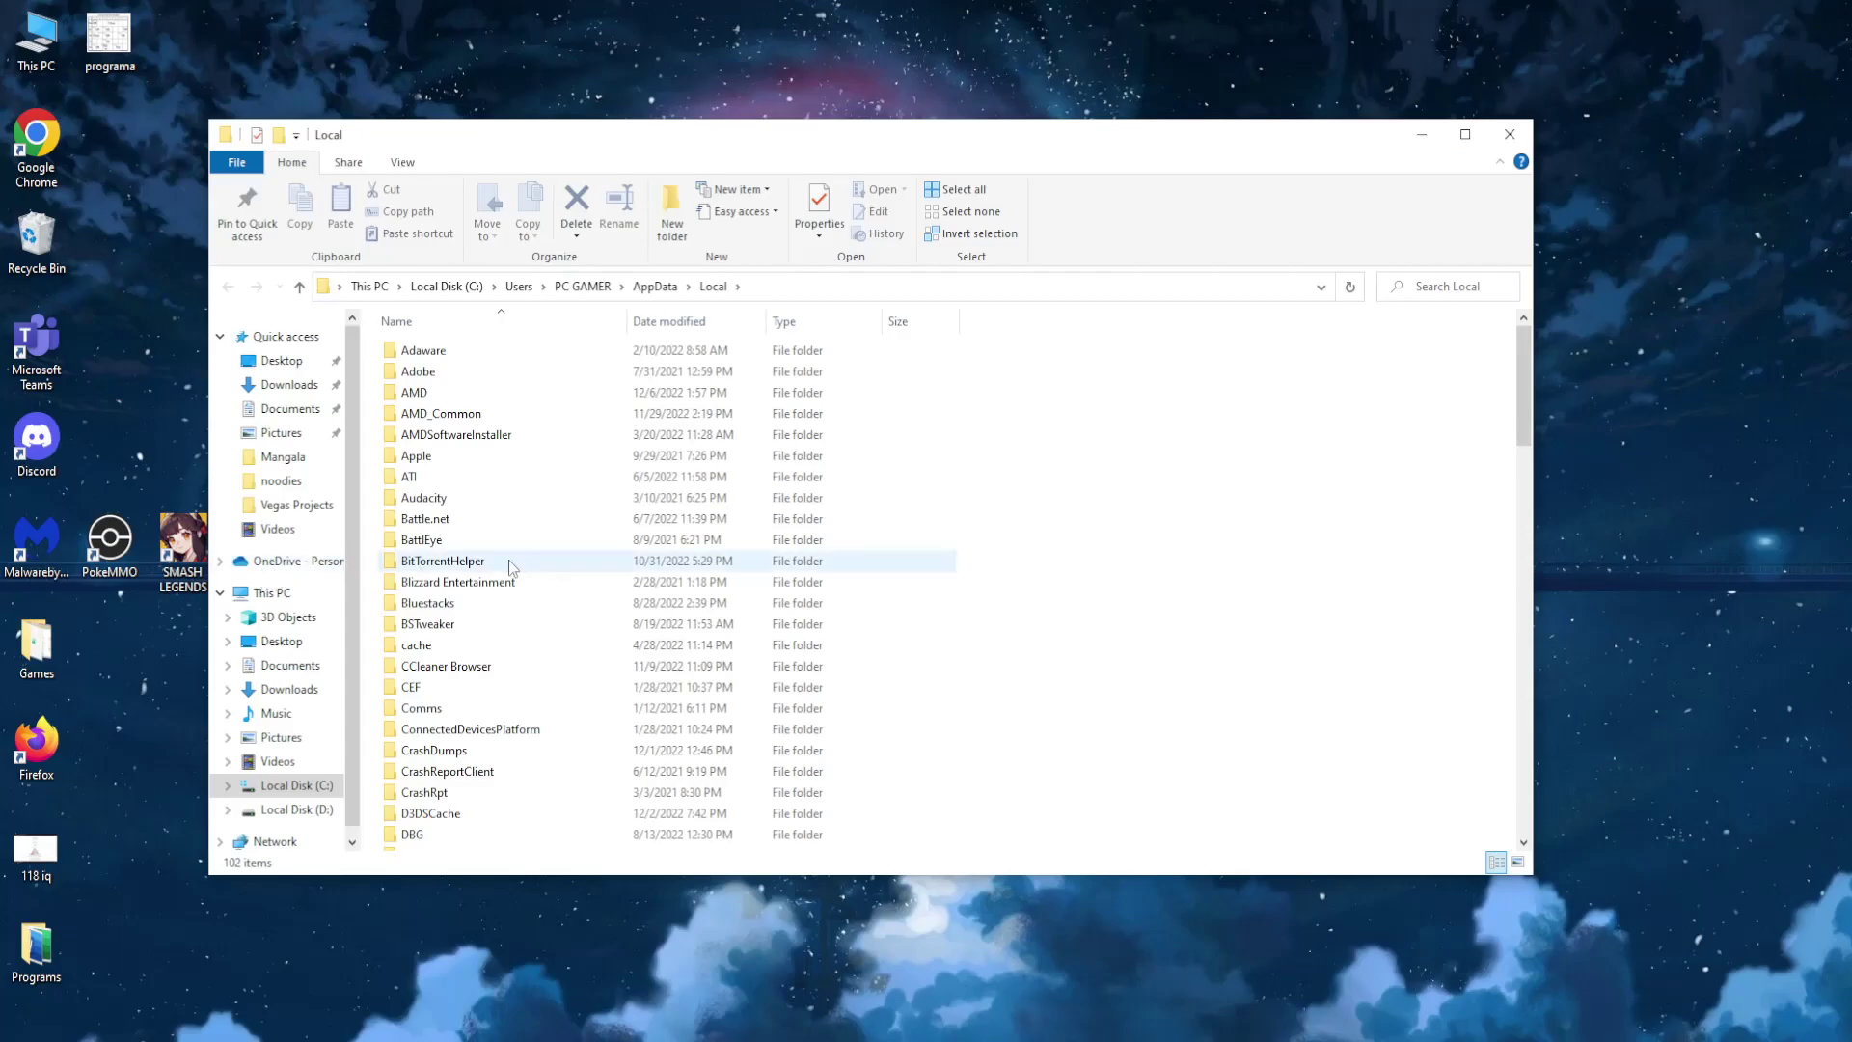
# Delete the Roblox folder from AppData\Local, then close the File Explorer window
pyautogui.click(443, 393)
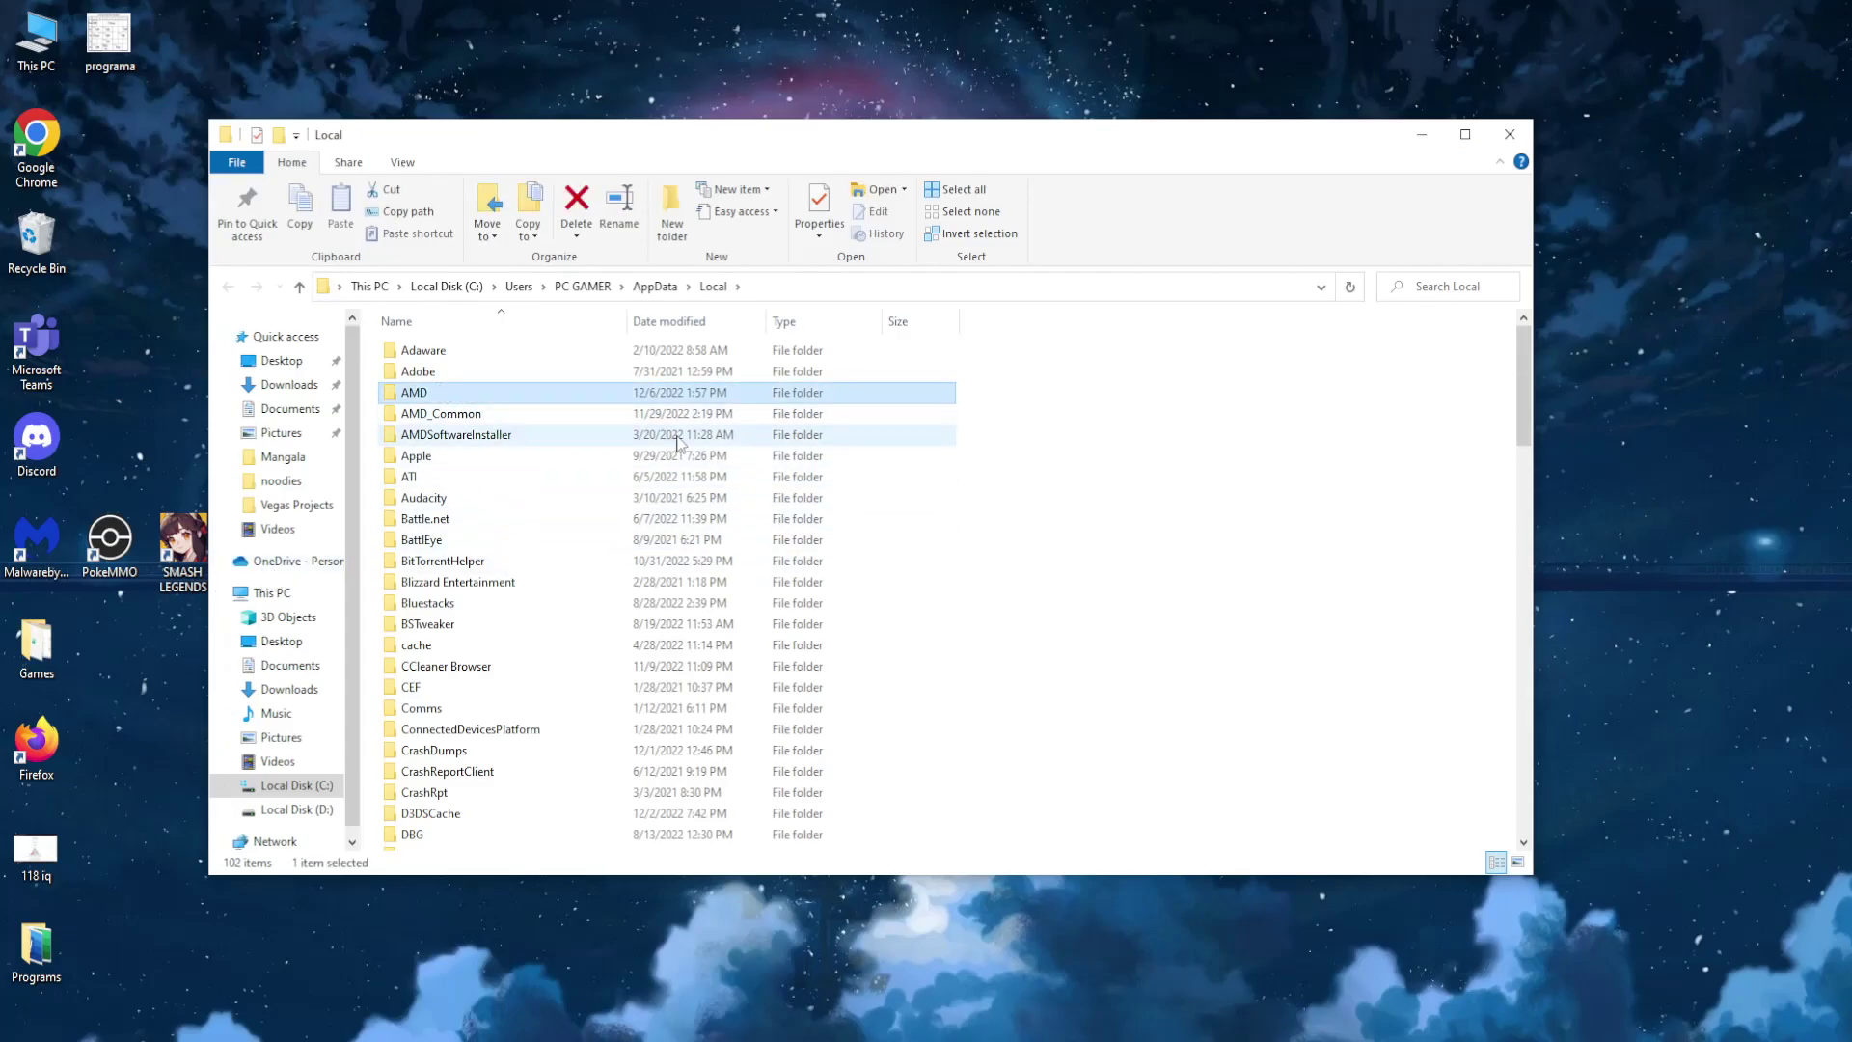
pyautogui.press('r')
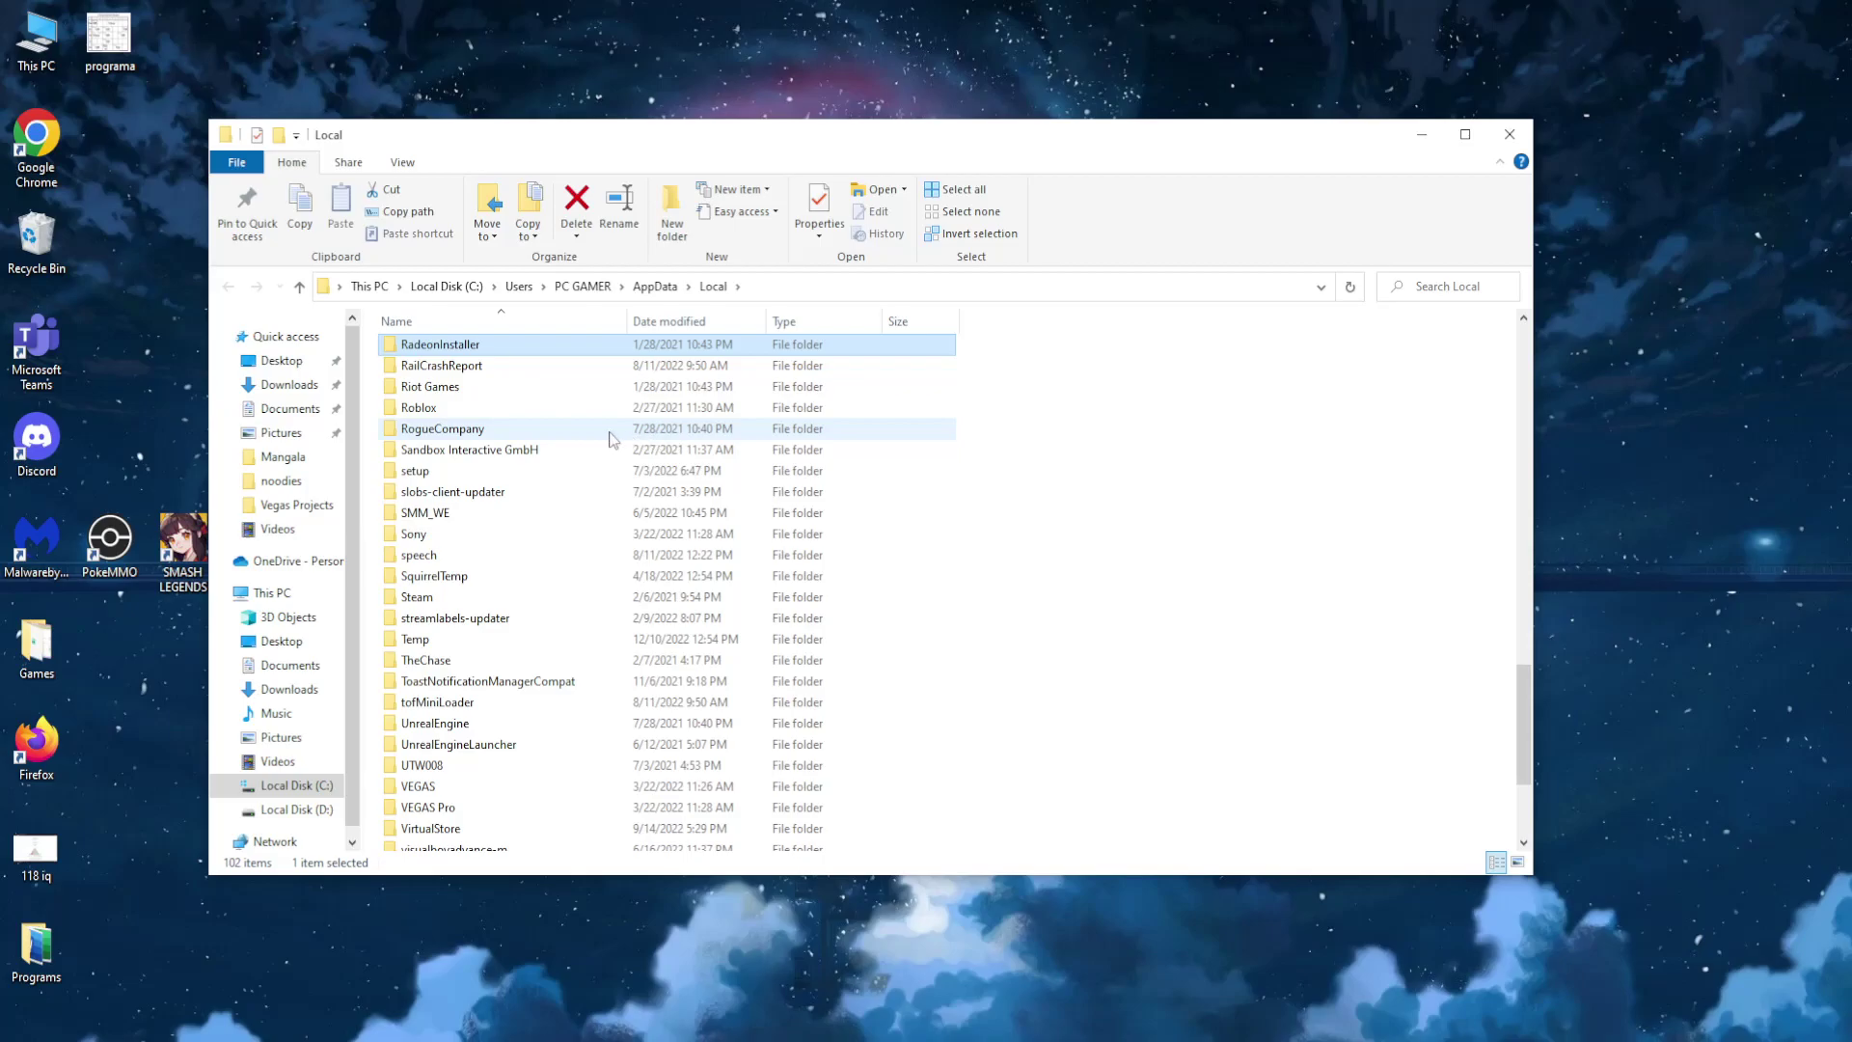
pyautogui.click(415, 409)
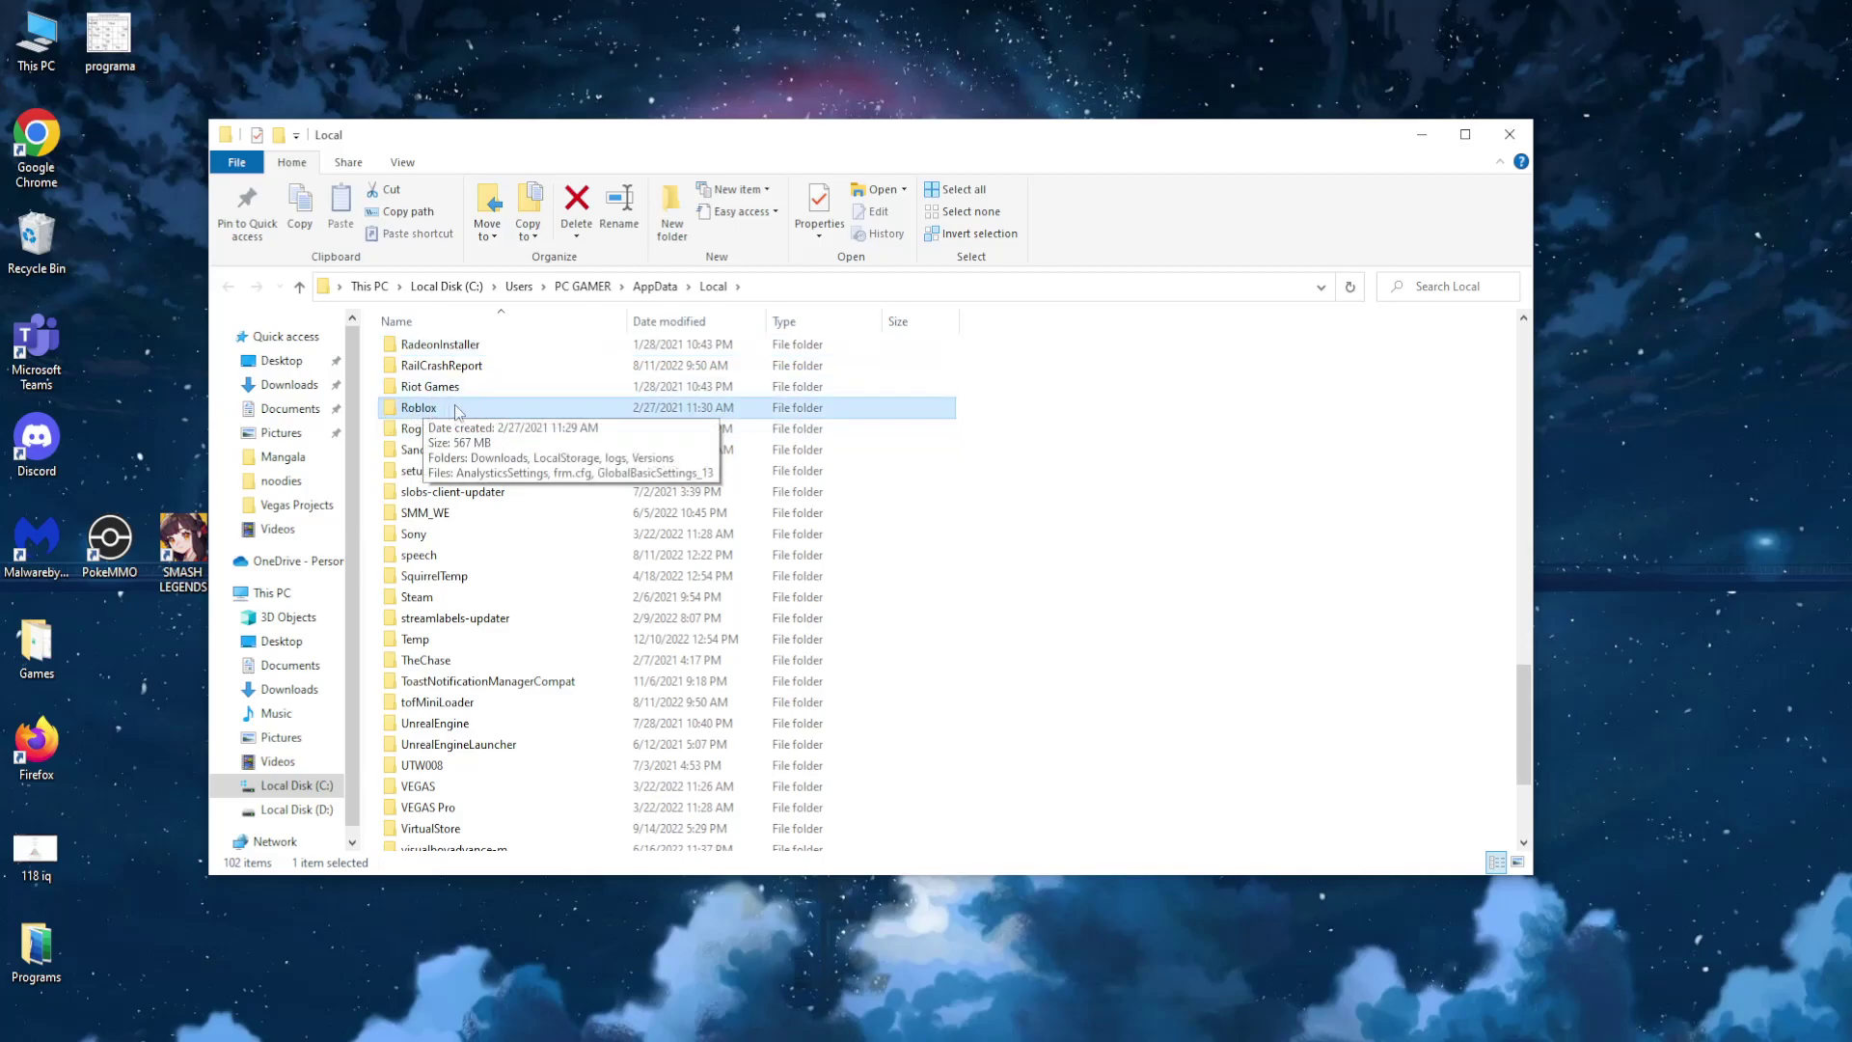
pyautogui.rightClick(471, 407)
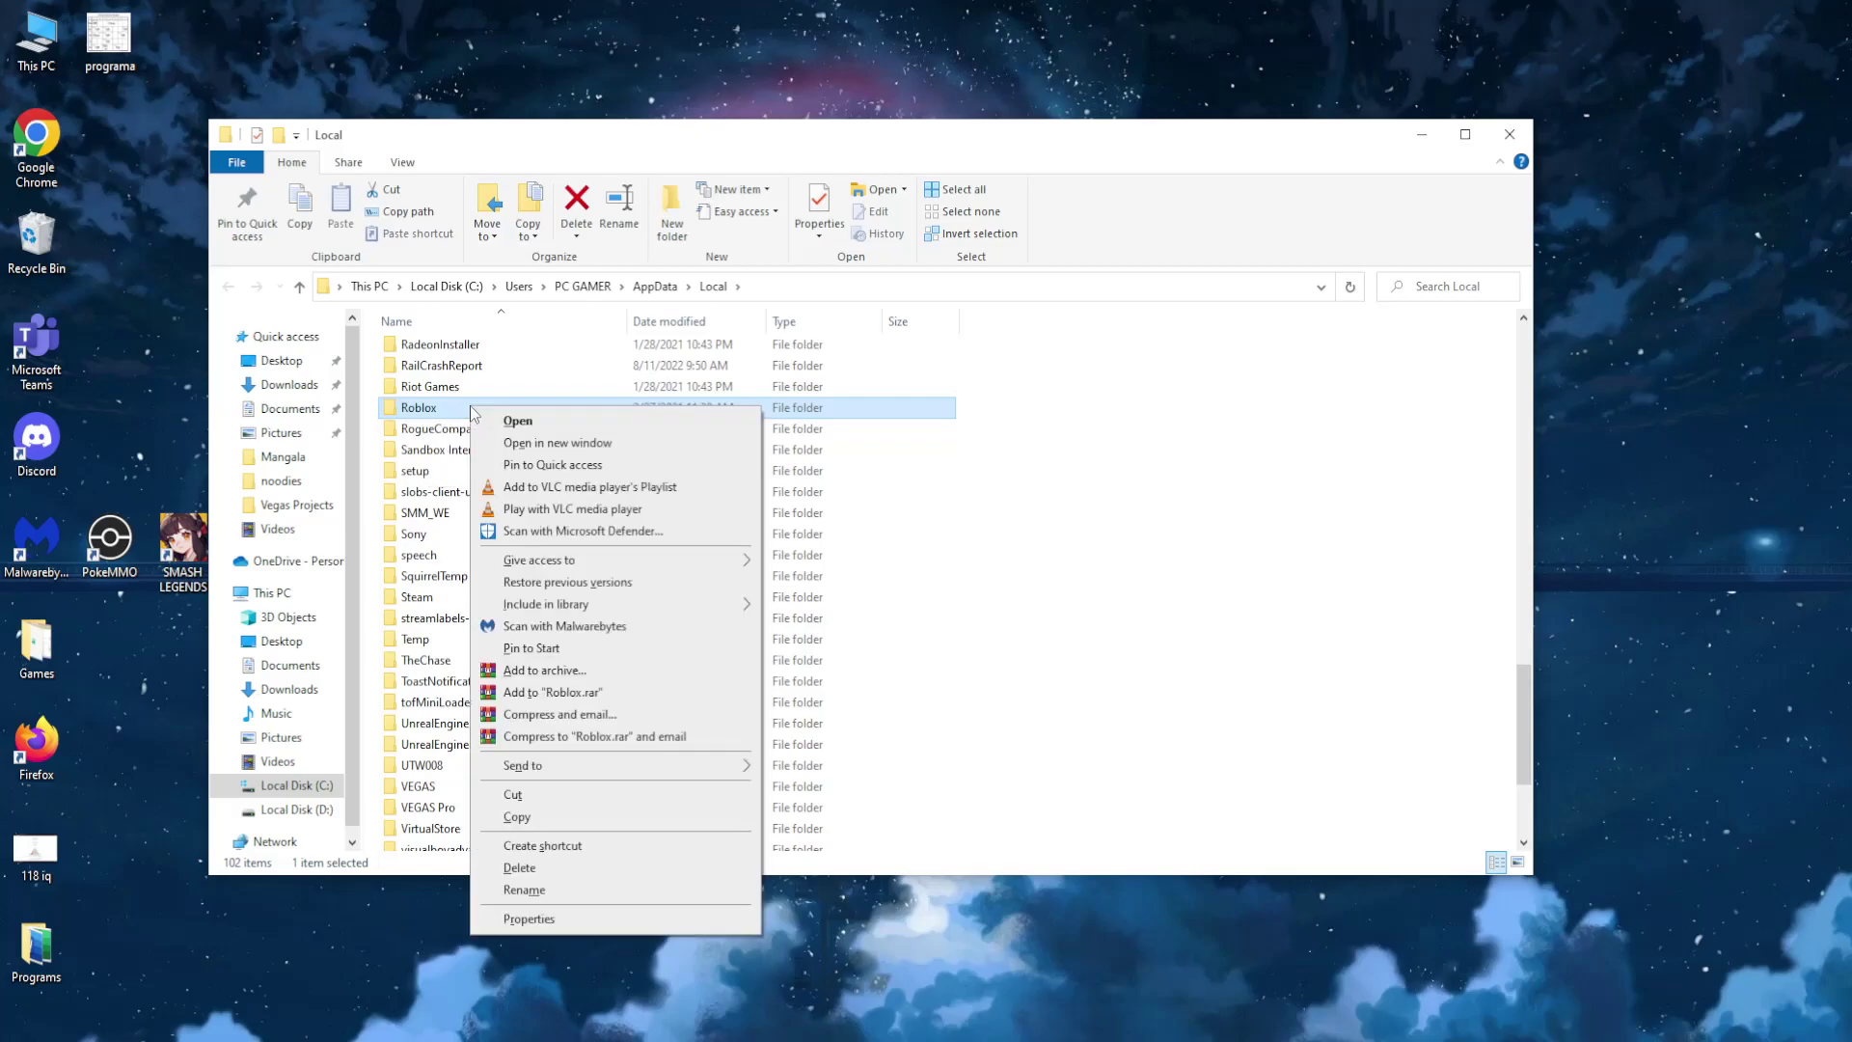
pyautogui.click(521, 868)
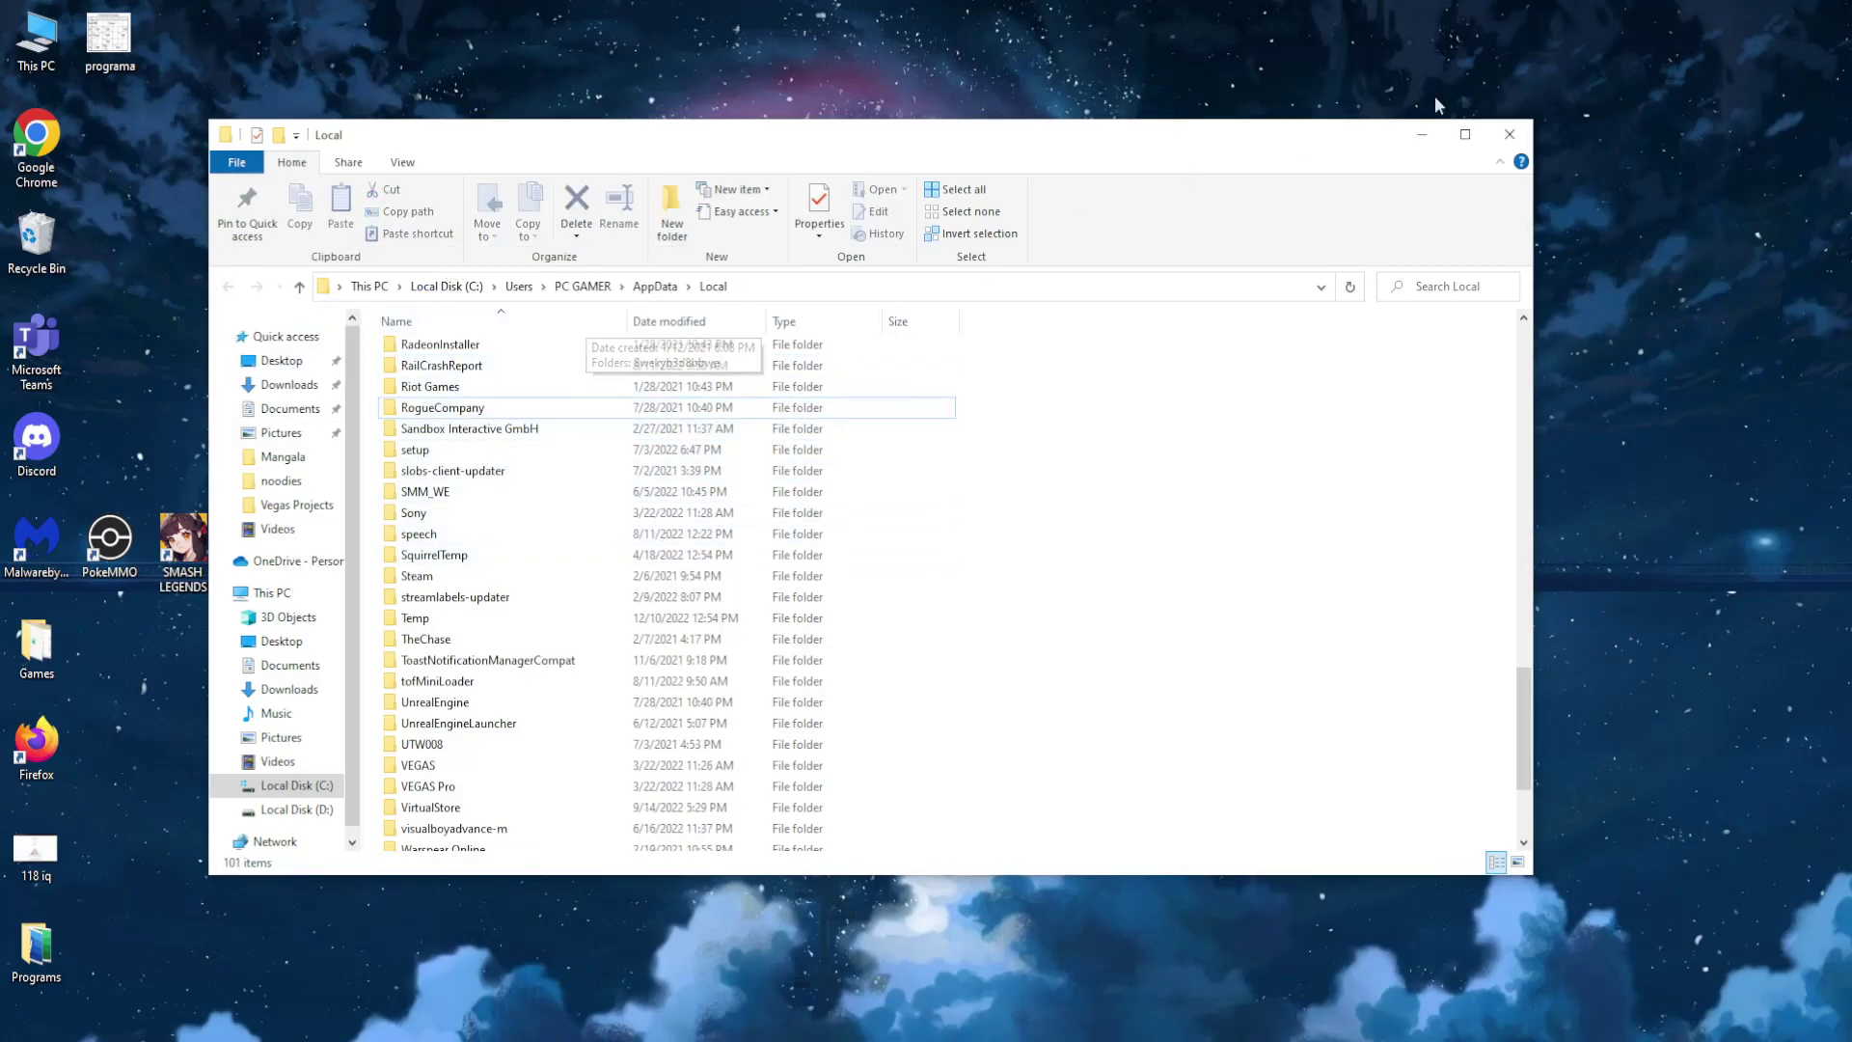
pyautogui.click(1514, 135)
# Close Network Connections and launch Natural Disaster Survival, letting the browser open the Roblox app
pyautogui.click(1420, 202)
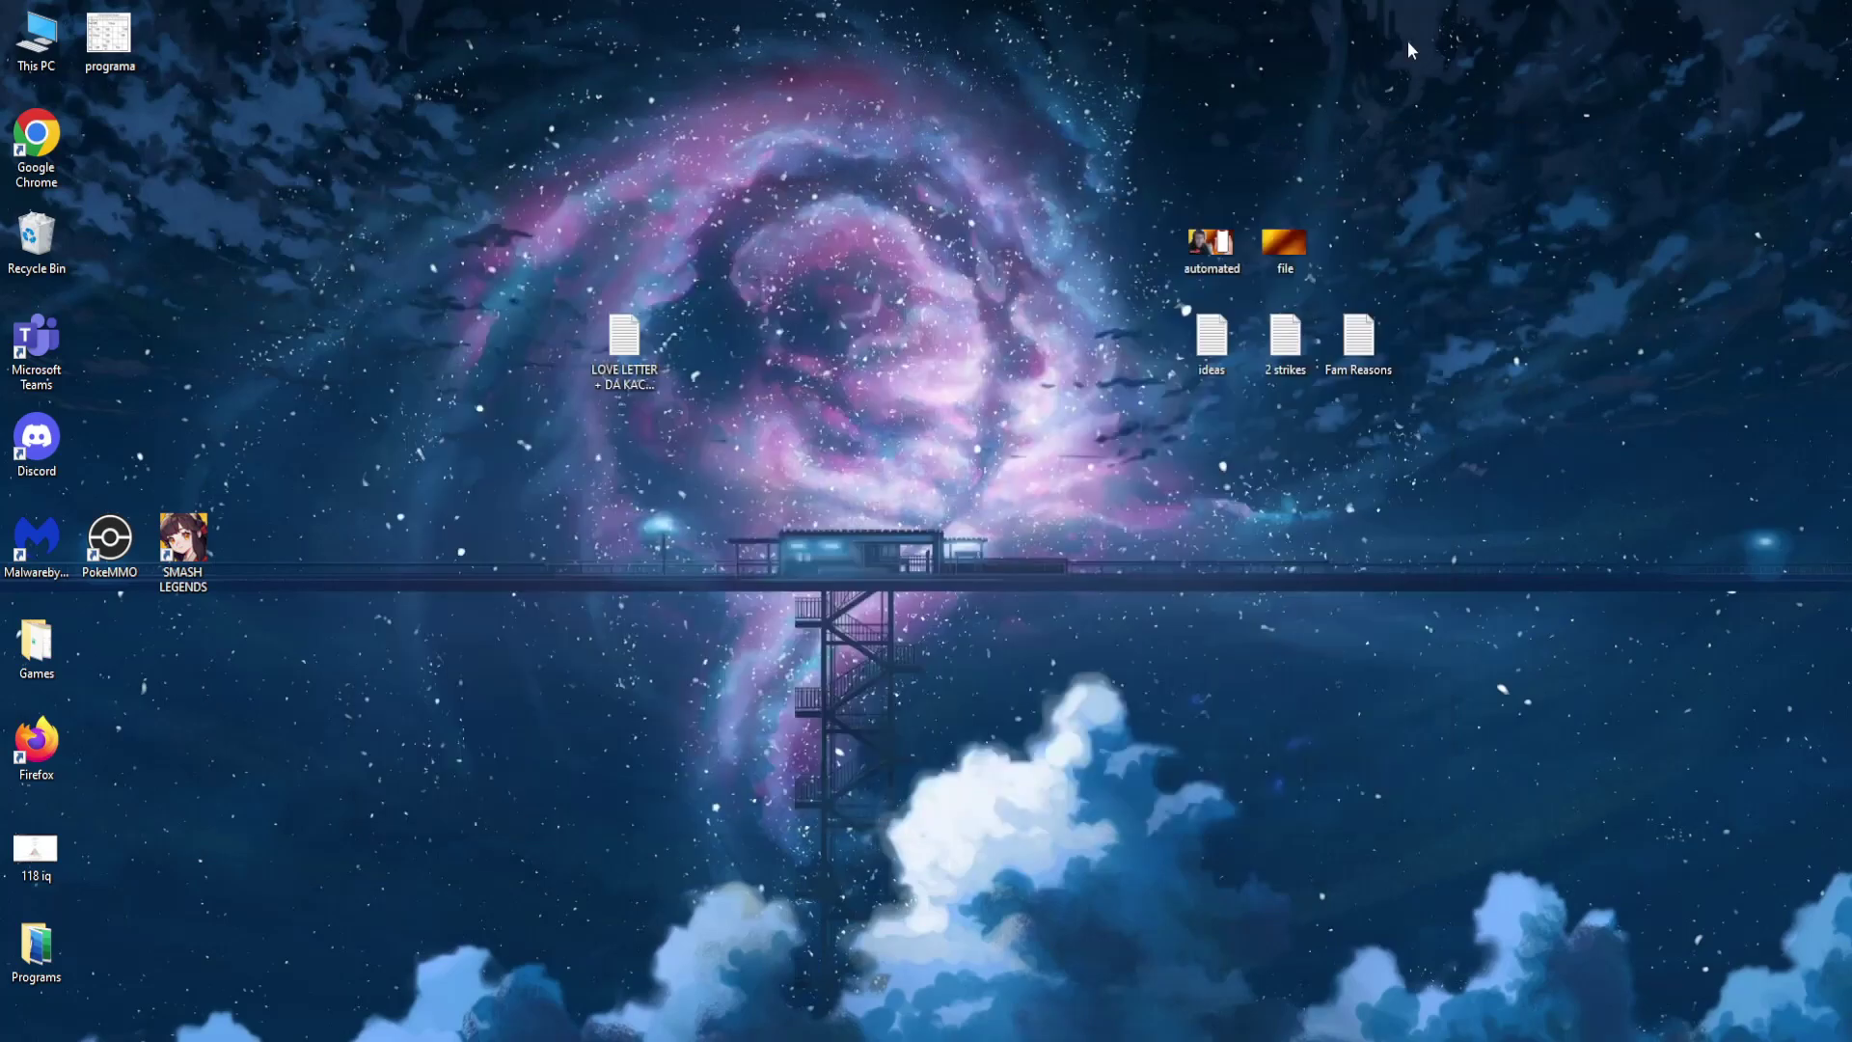
pyautogui.moveTo(1412, 48); pyautogui.dragTo(755, 521)
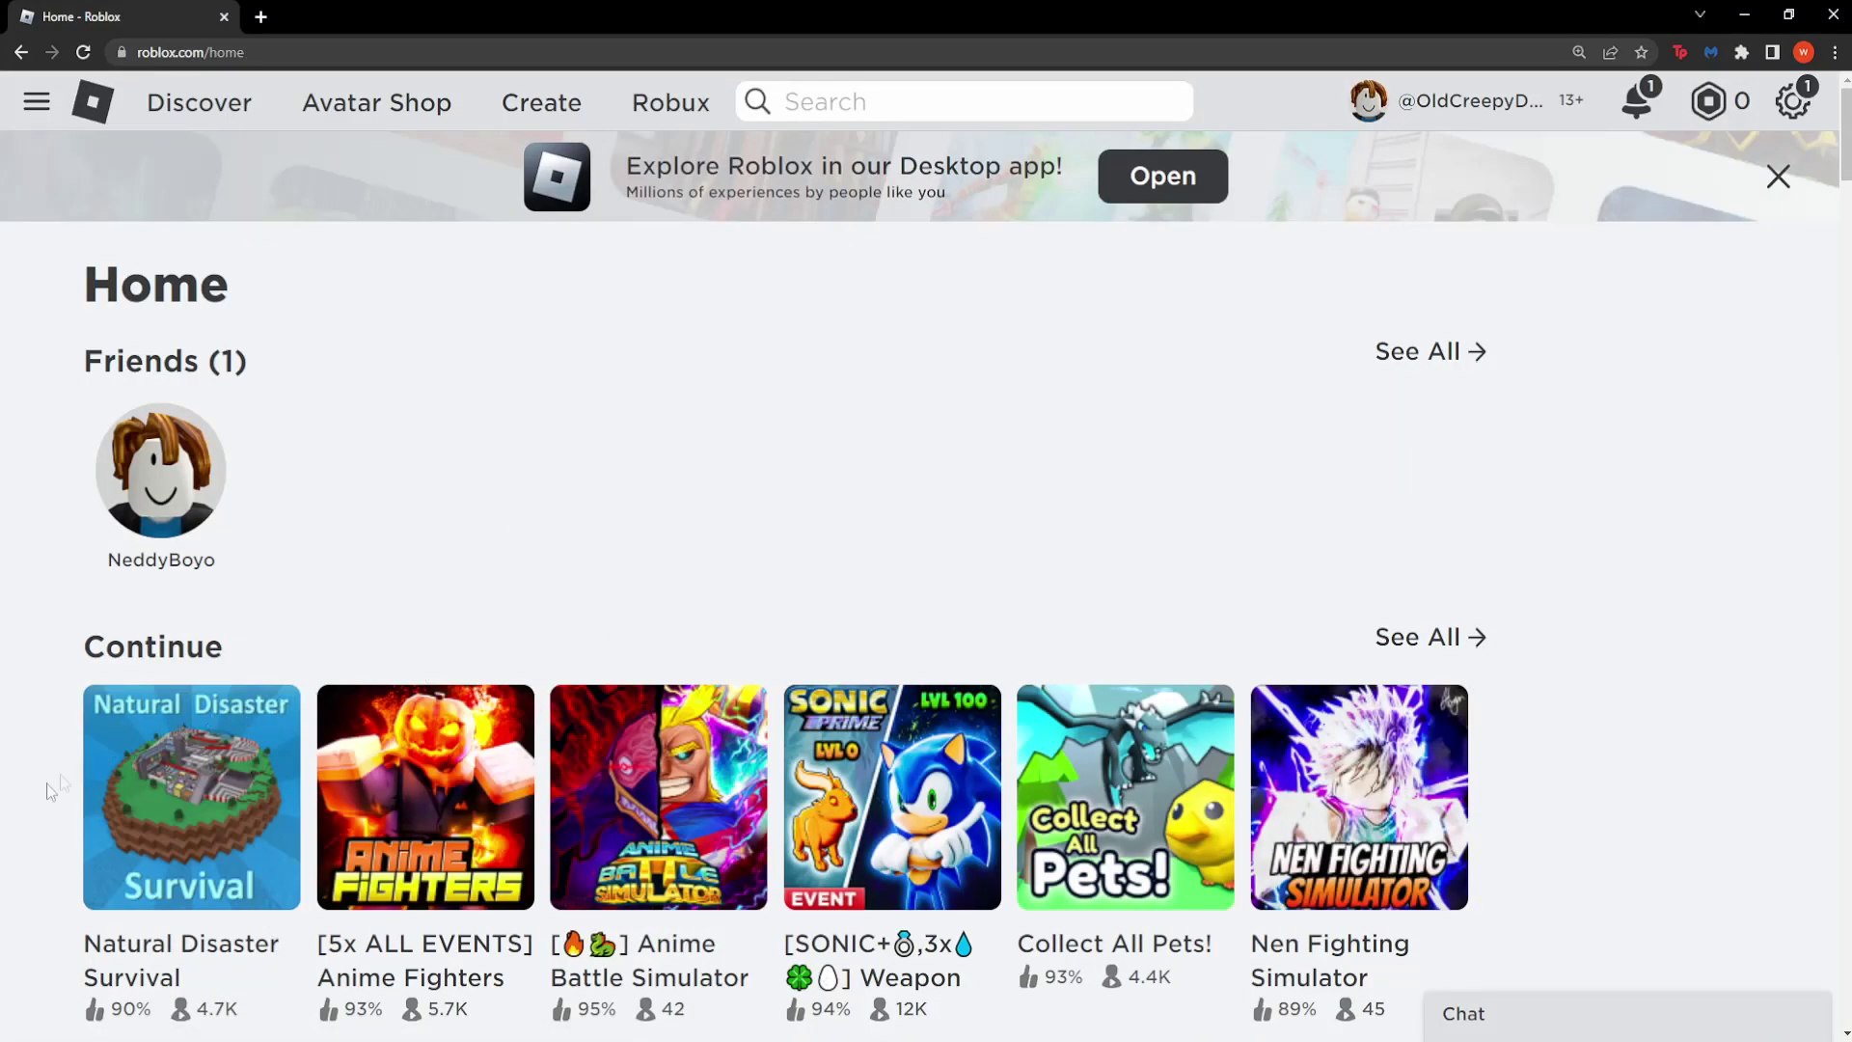
pyautogui.click(190, 815)
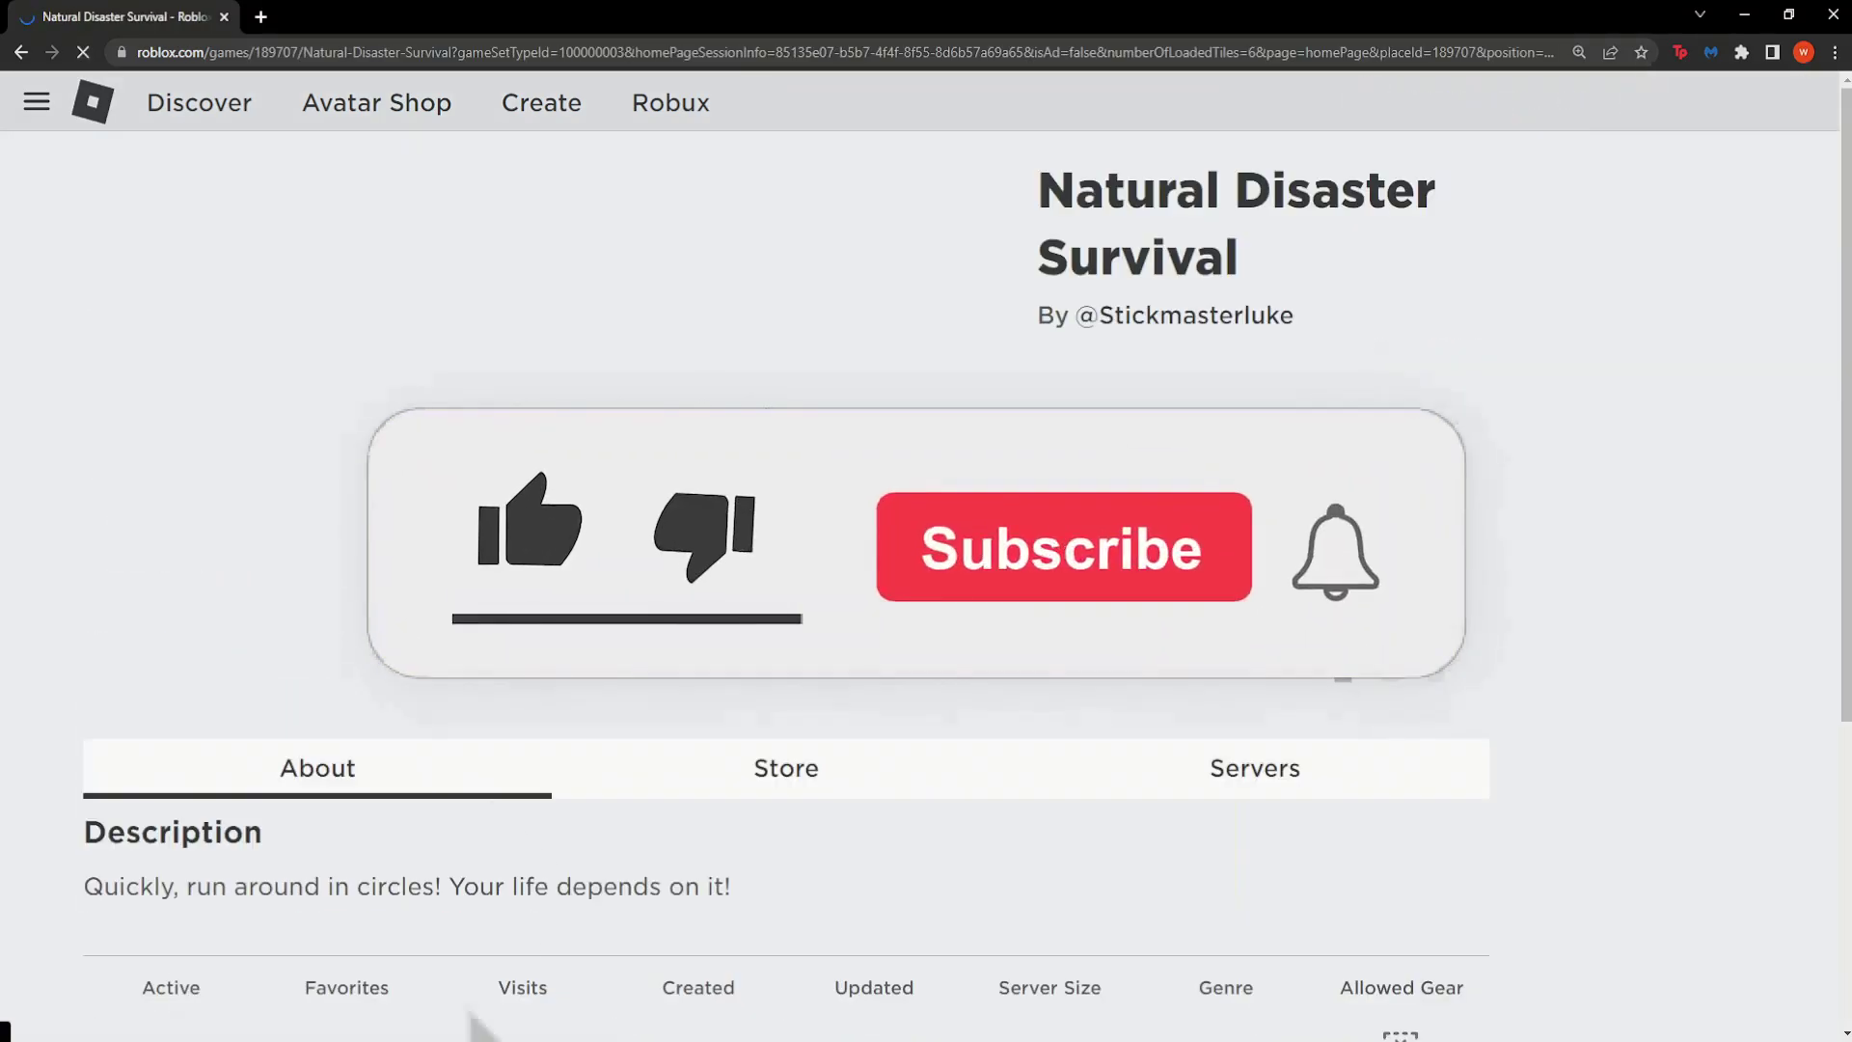
pyautogui.click(1396, 651)
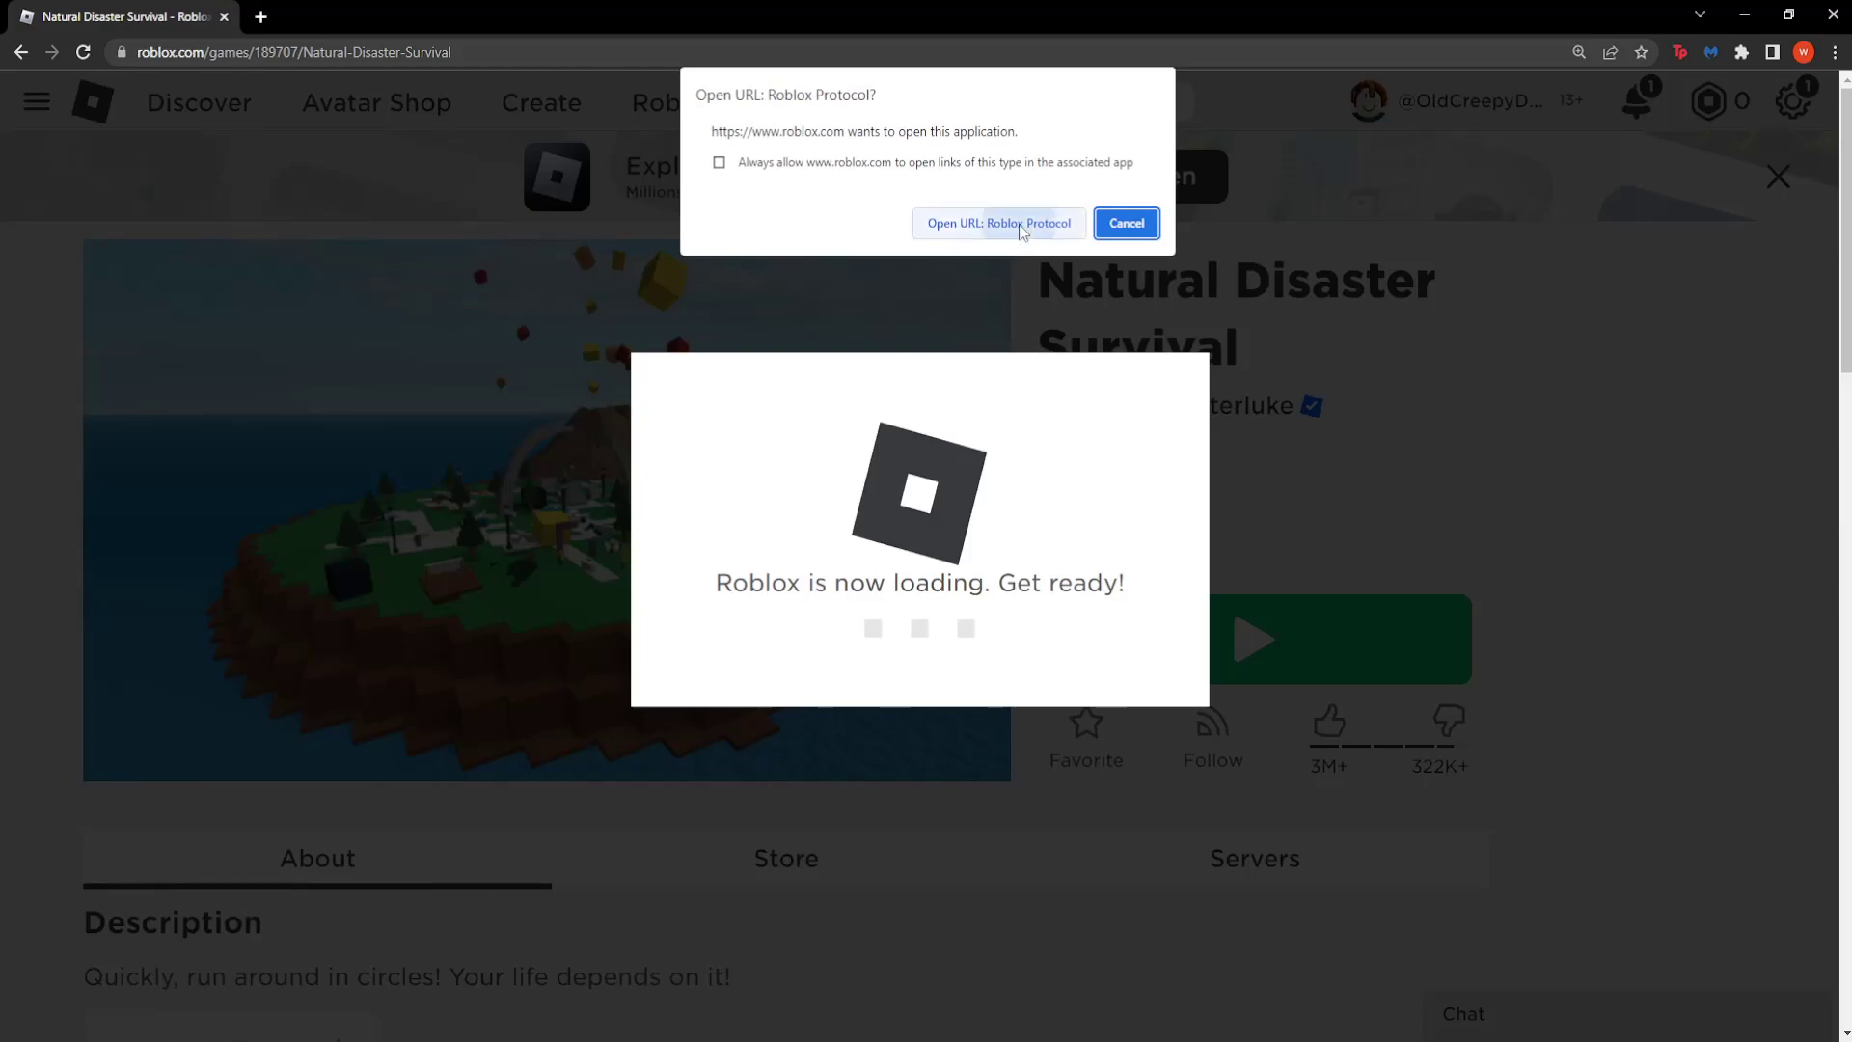
pyautogui.click(1013, 225)
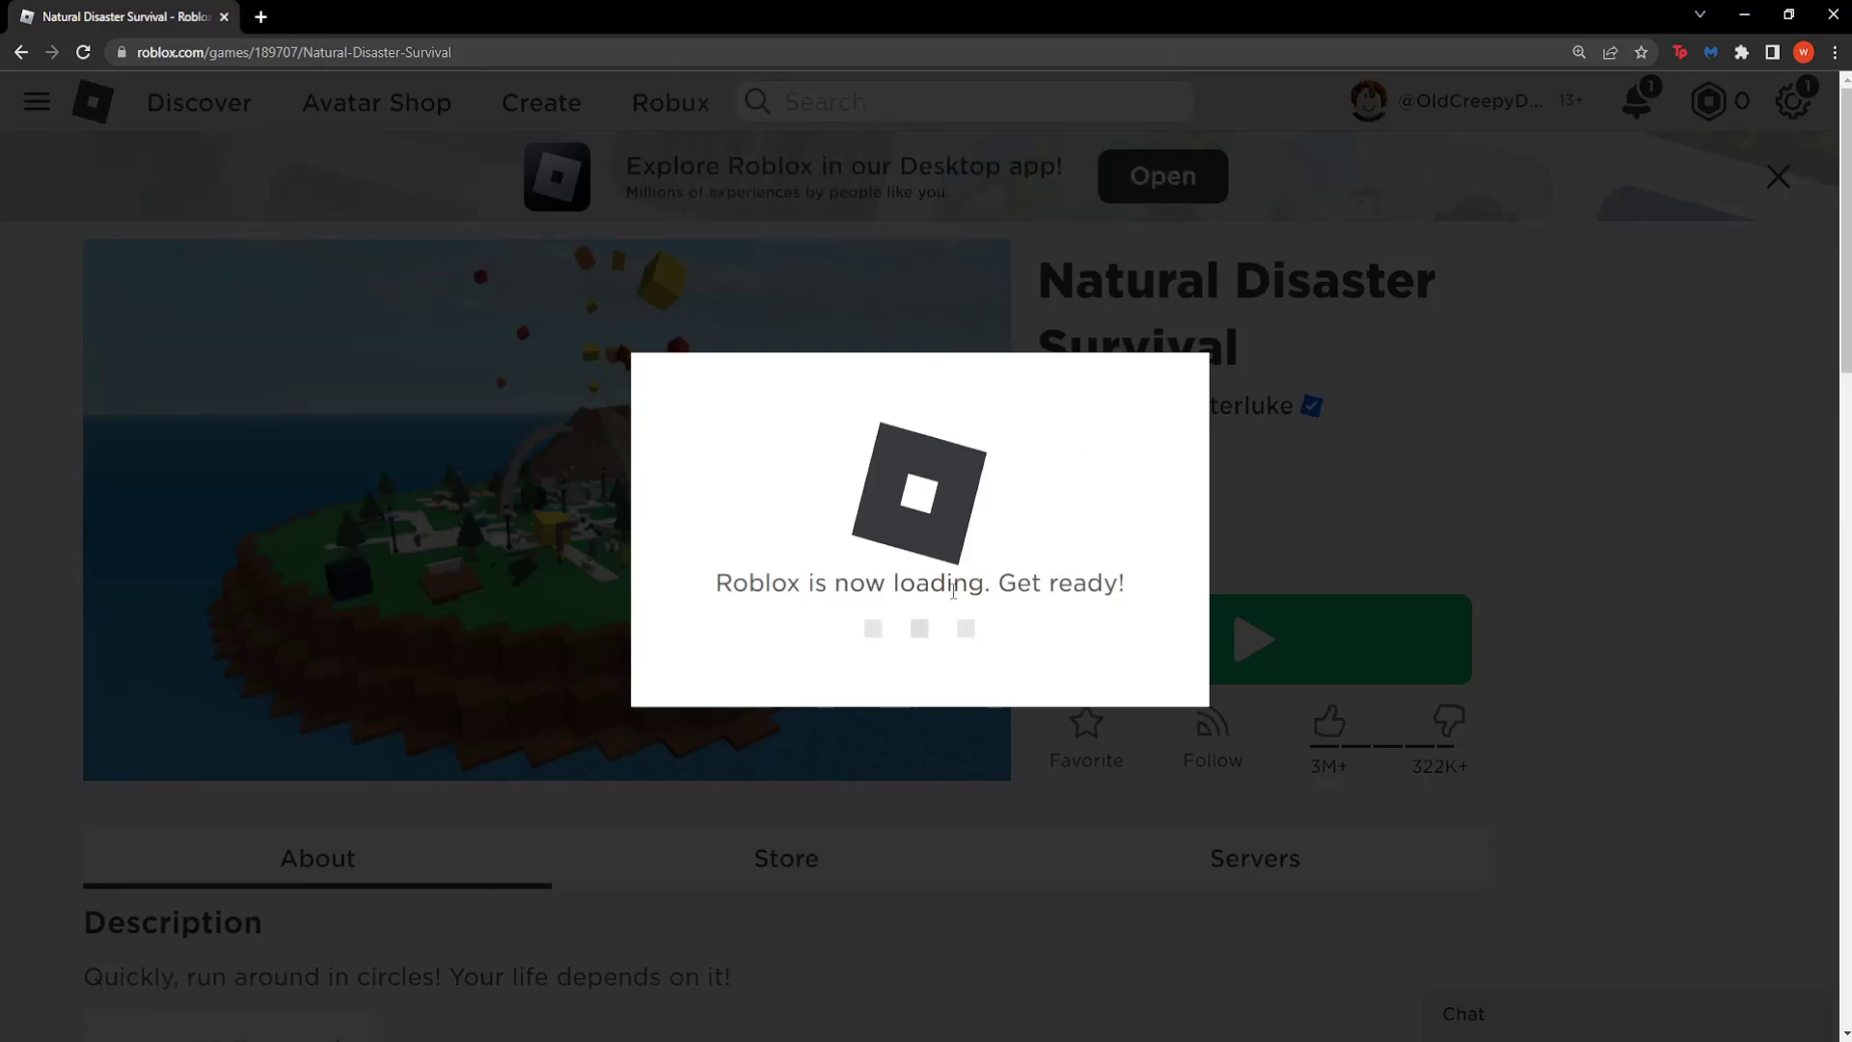